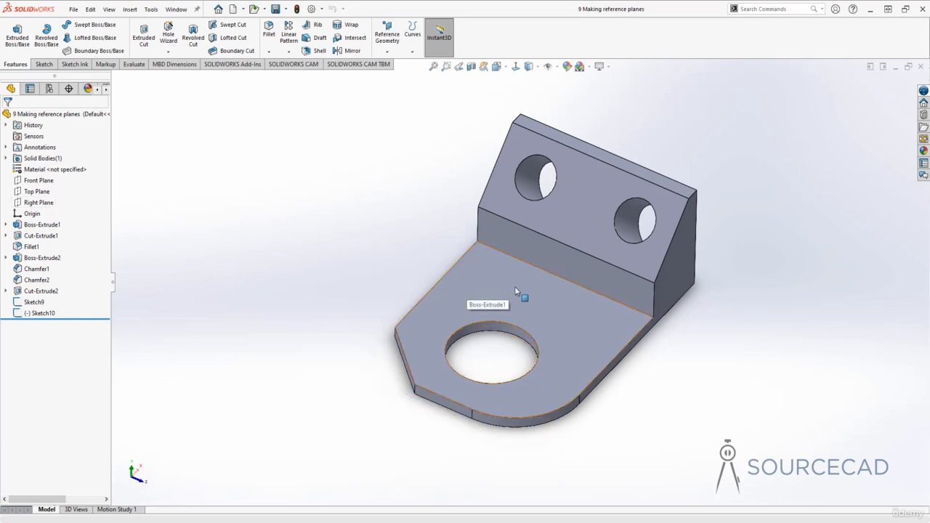
- Start a reference plane offset 30 mm above the top face of the base plate
middle_drag(555, 297, 562, 272)
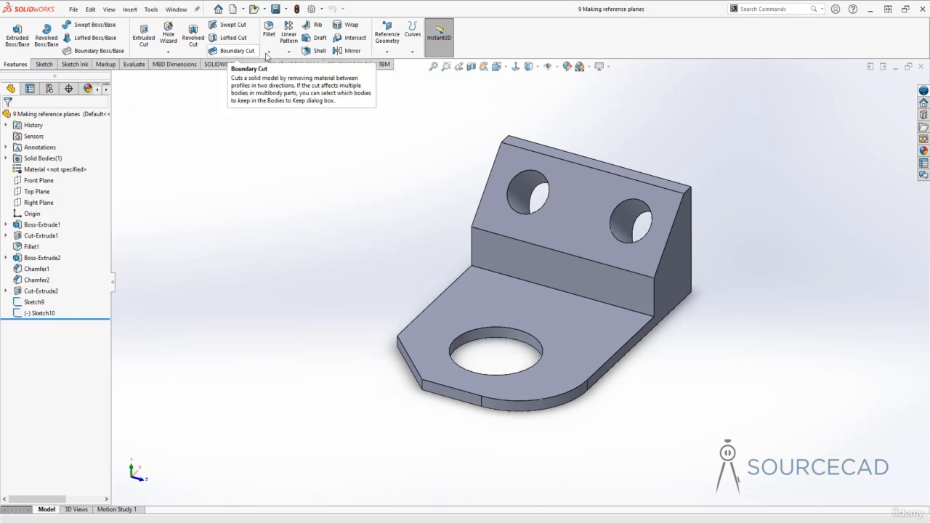
click(392, 41)
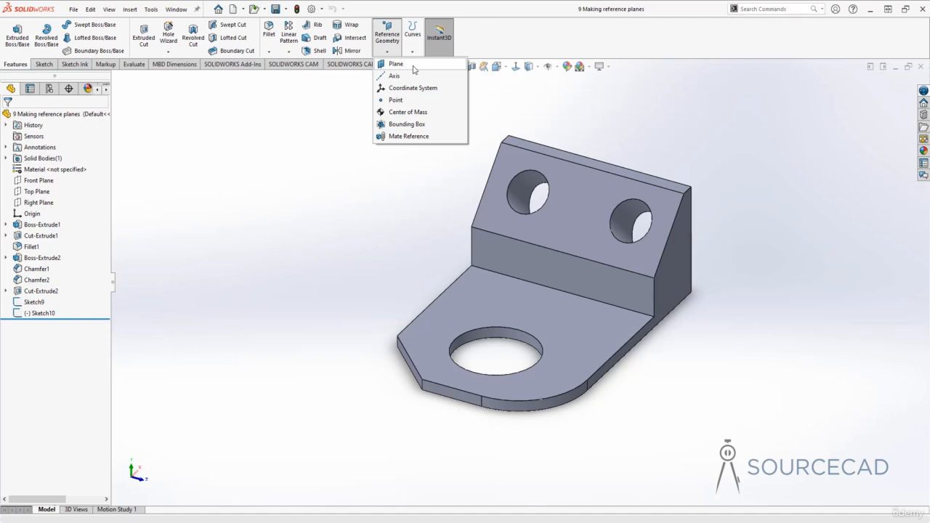
click(413, 66)
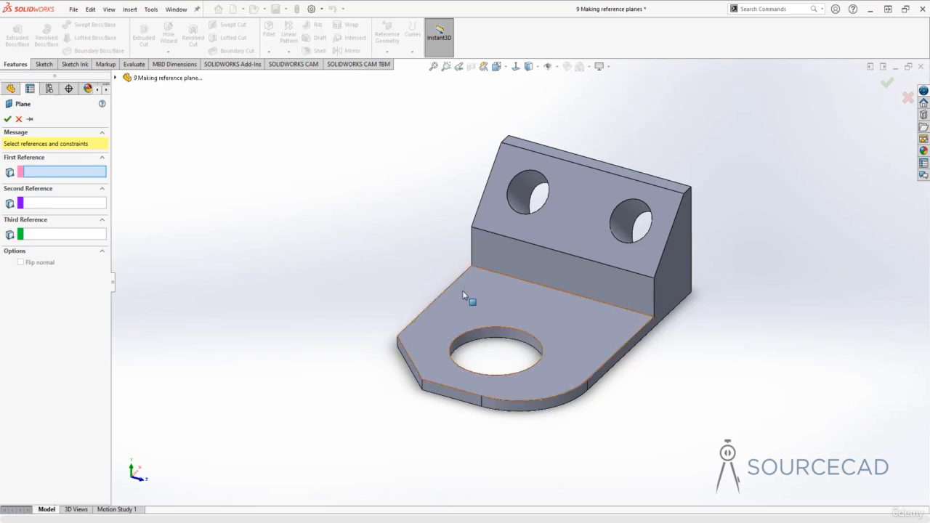
click(499, 298)
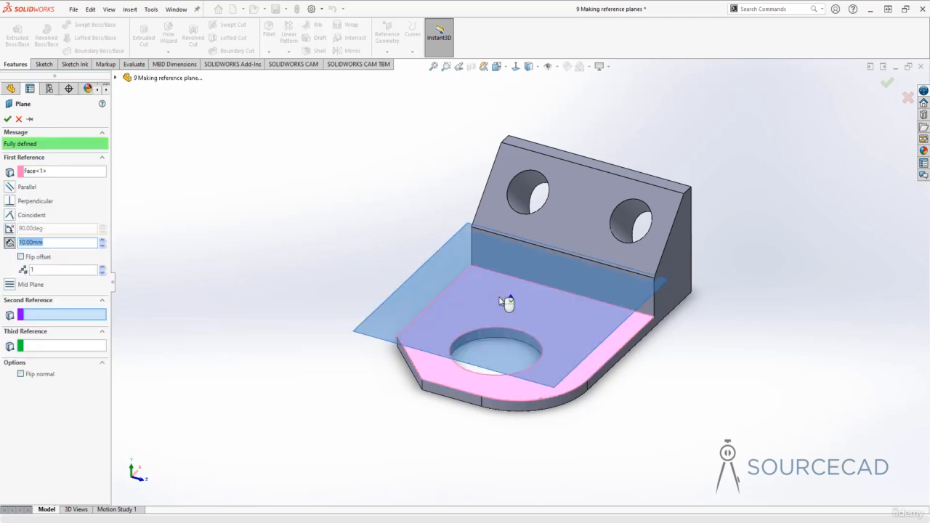
middle_drag(407, 421, 404, 342)
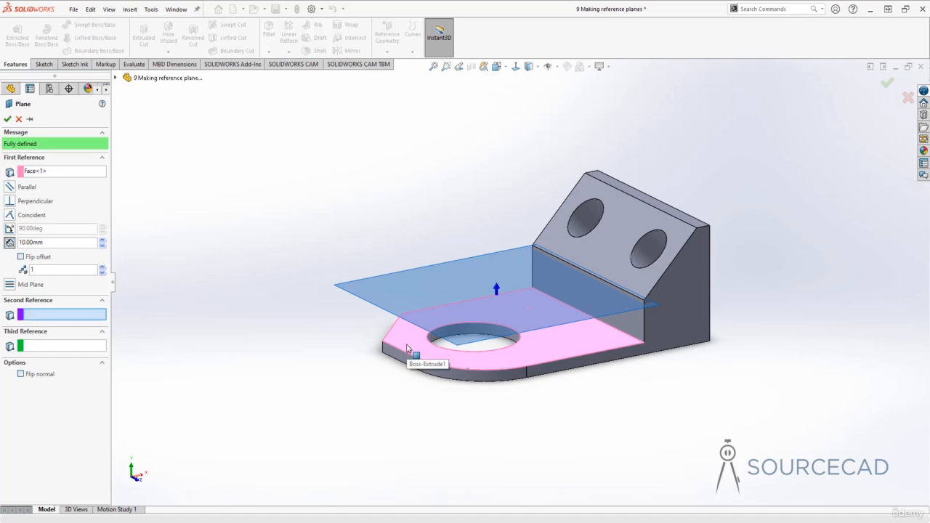
middle_drag(407, 348, 404, 356)
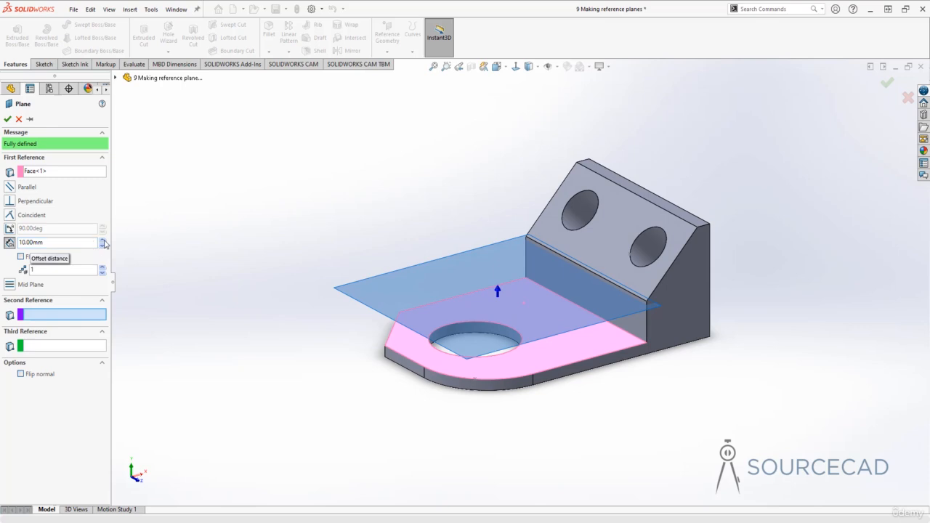
click(102, 241)
click(102, 240)
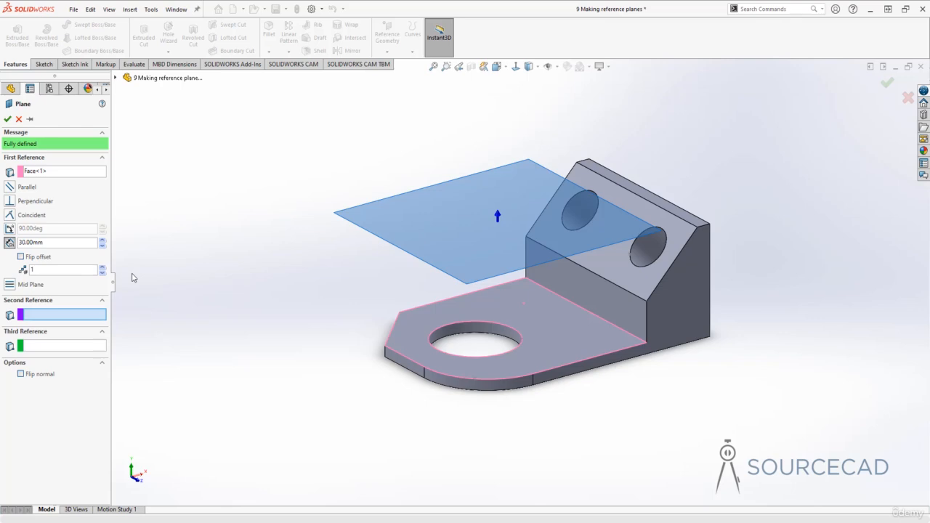
- Flip the plane's offset to the underside of the base plate and back to the upper side
click(20, 257)
middle_drag(342, 349, 393, 450)
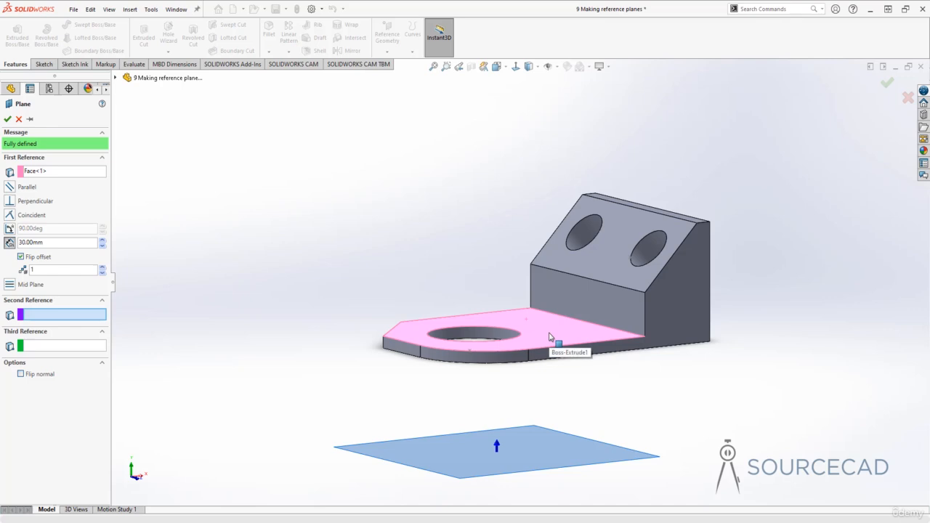
middle_drag(550, 336, 471, 420)
scroll(398, 411, up, 3)
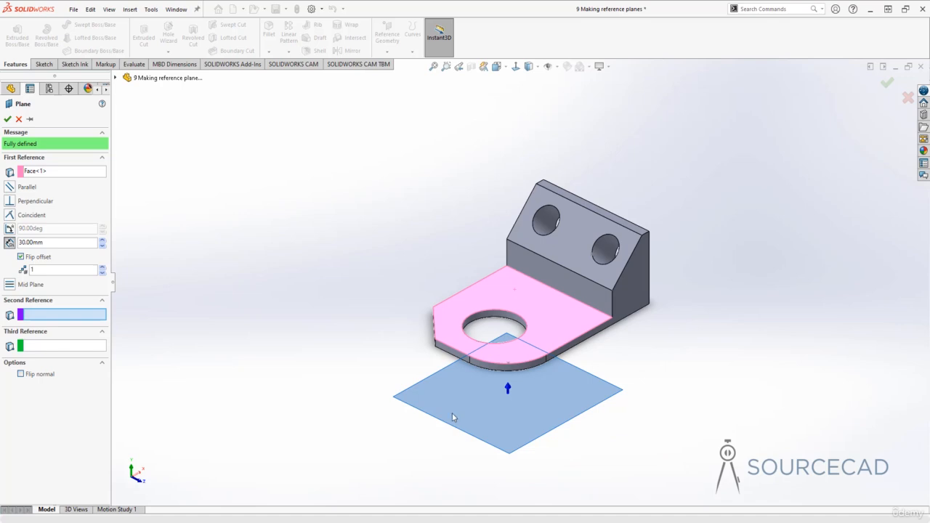
click(32, 260)
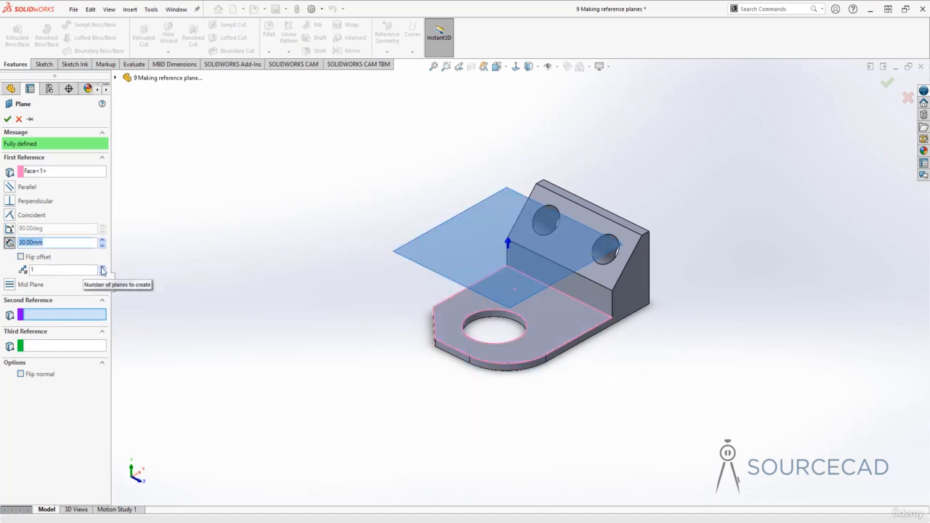
- Create three parallel planes spaced 20 mm apart above the base plate's top face
click(102, 268)
click(102, 267)
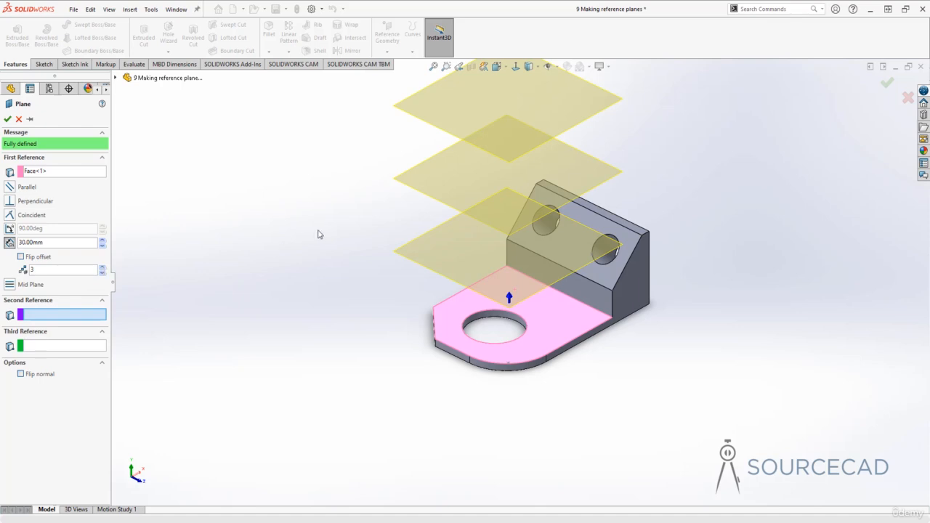
click(102, 248)
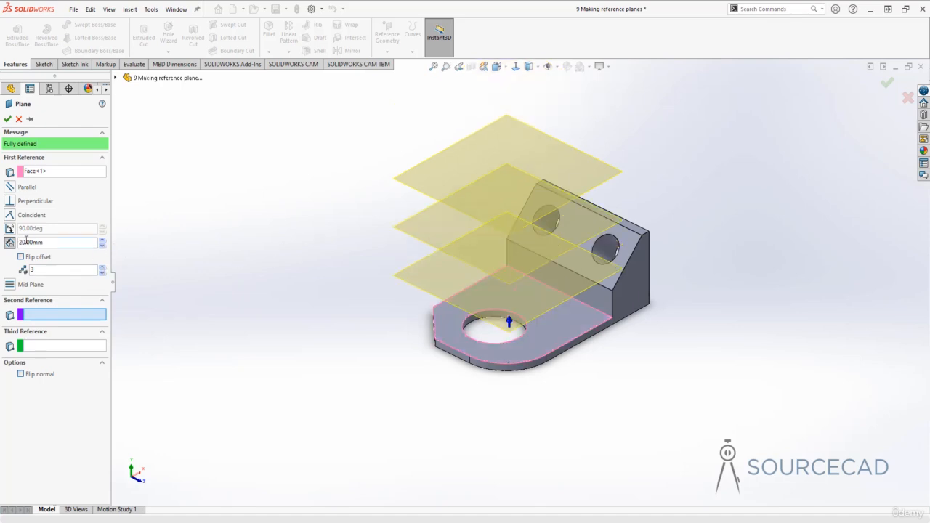
middle_drag(273, 258, 266, 215)
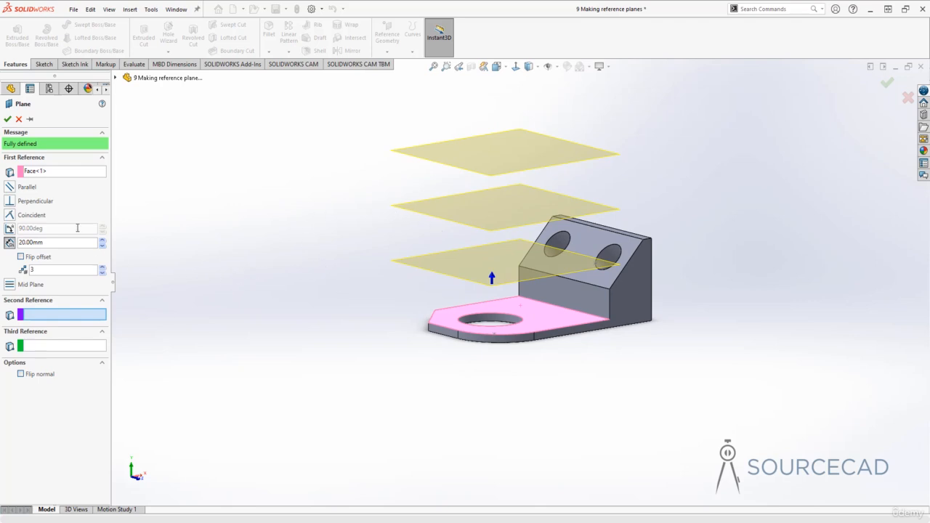
click(7, 118)
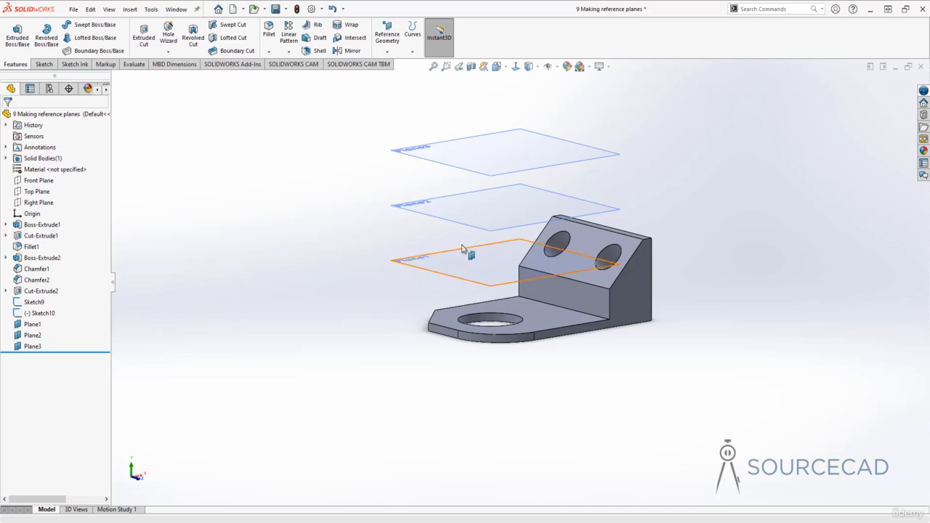
- Delete the two upper planes, Plane2 and Plane3, keeping only the one nearest the base plate
middle_drag(496, 165, 647, 202)
click(497, 163)
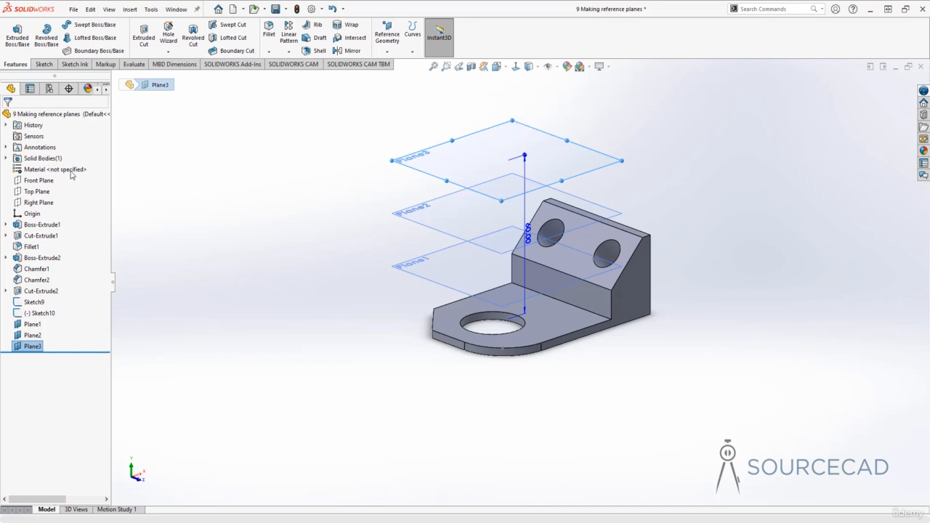
click(30, 327)
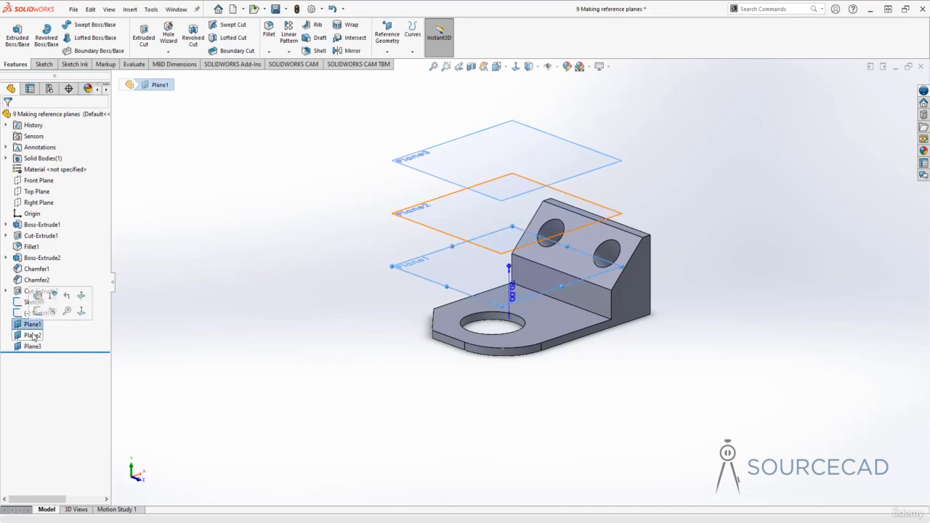
click(32, 346)
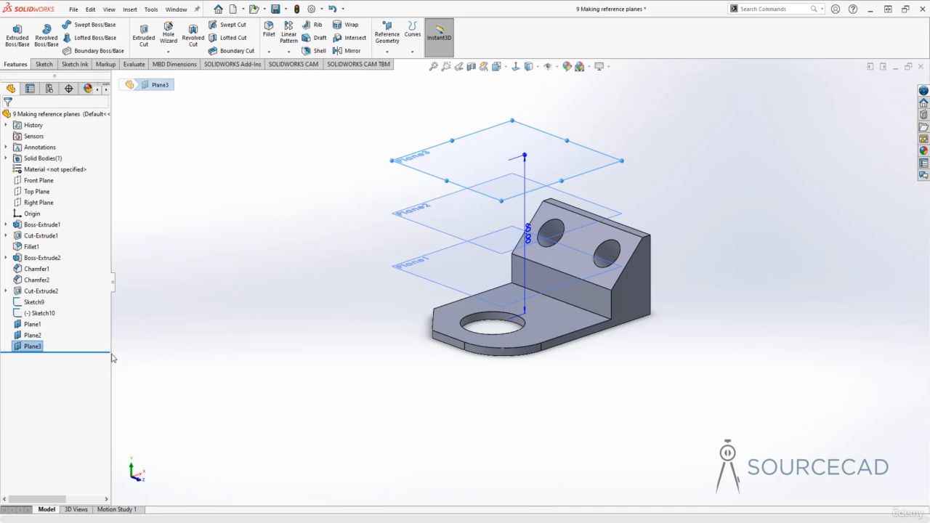
ctrl+click(32, 335)
right_click(32, 336)
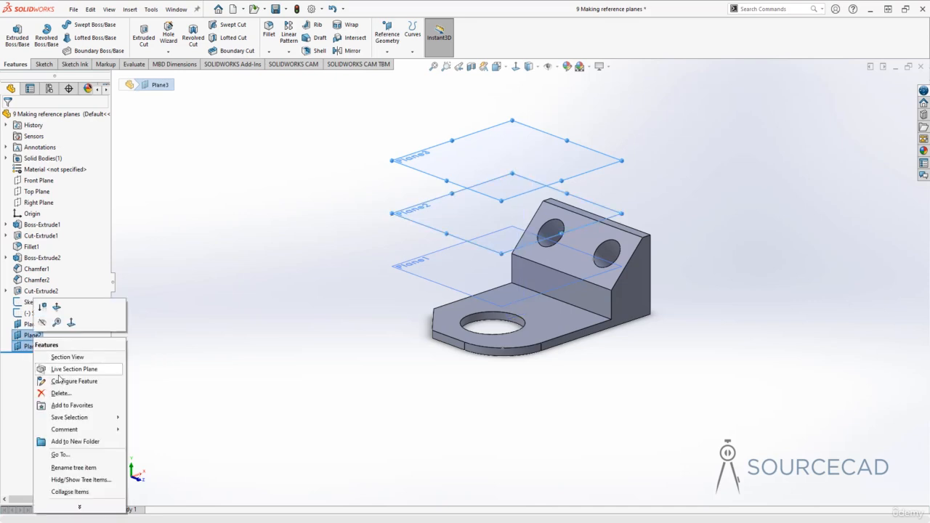
click(61, 393)
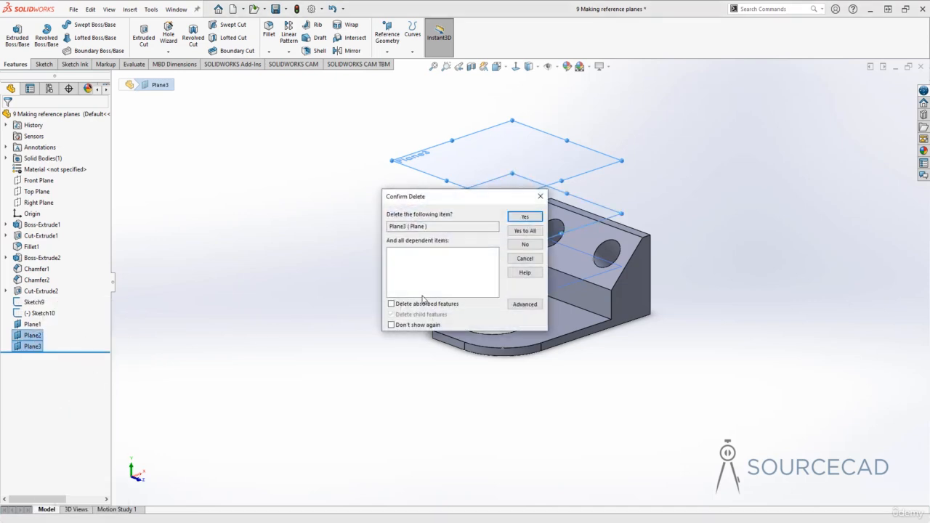
click(525, 230)
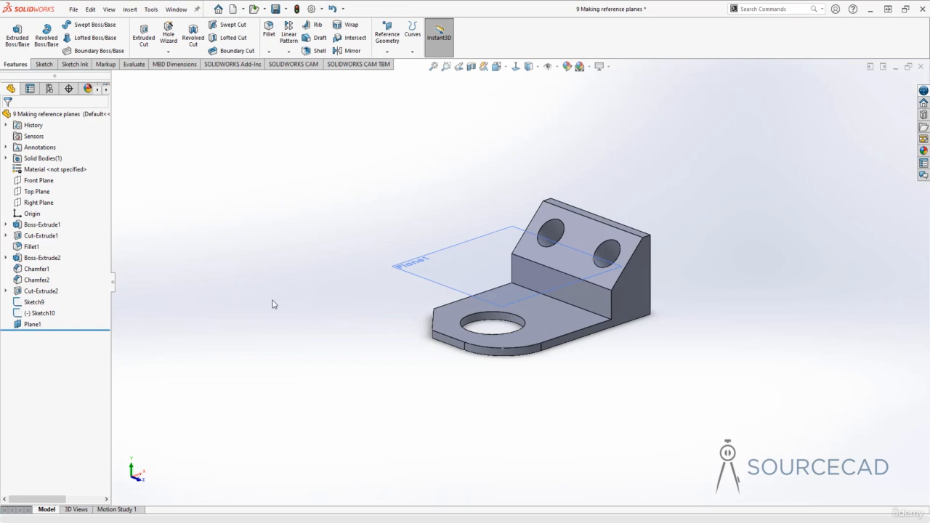
- Enlarge the display boundary of Plane1 on all sides so it extends well past the bracket
click(446, 278)
middle_drag(446, 278, 425, 264)
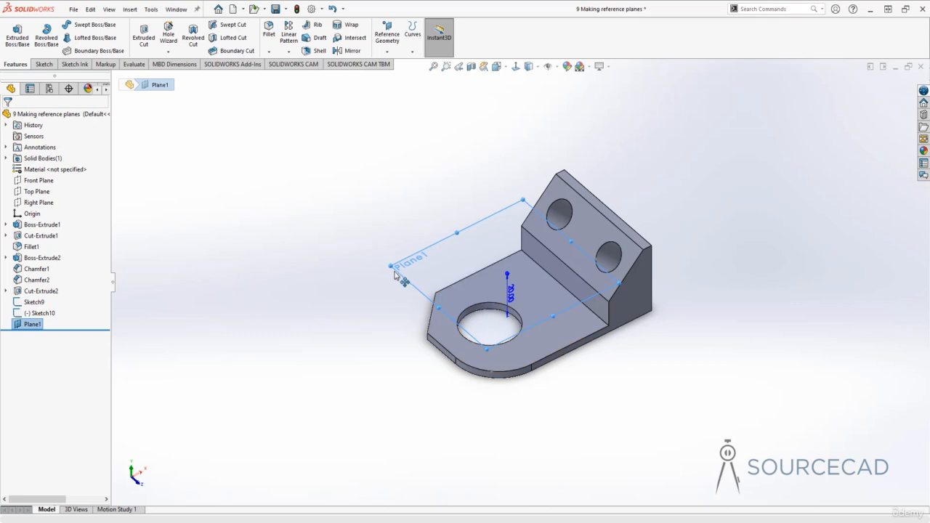
drag(389, 266, 268, 257)
drag(517, 340, 589, 396)
drag(610, 276, 703, 234)
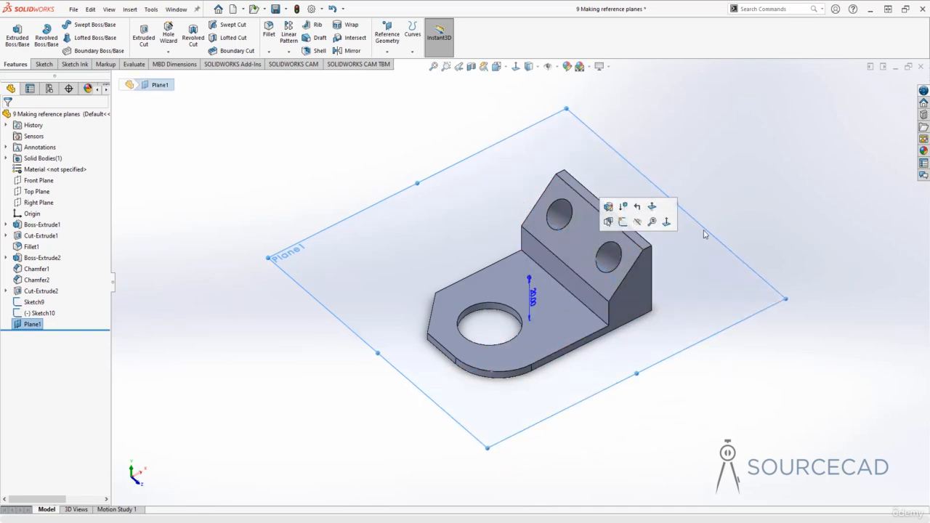
click(316, 353)
middle_drag(370, 395, 376, 438)
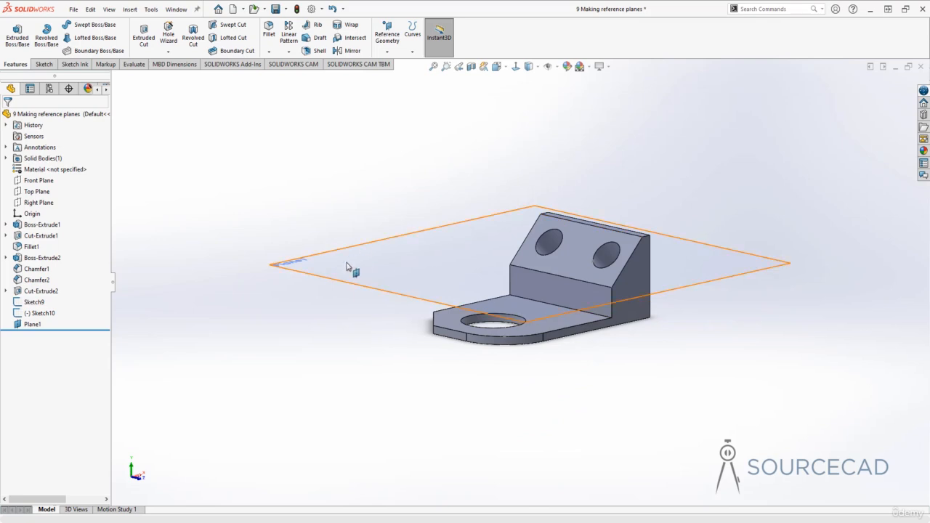
middle_drag(400, 264, 276, 242)
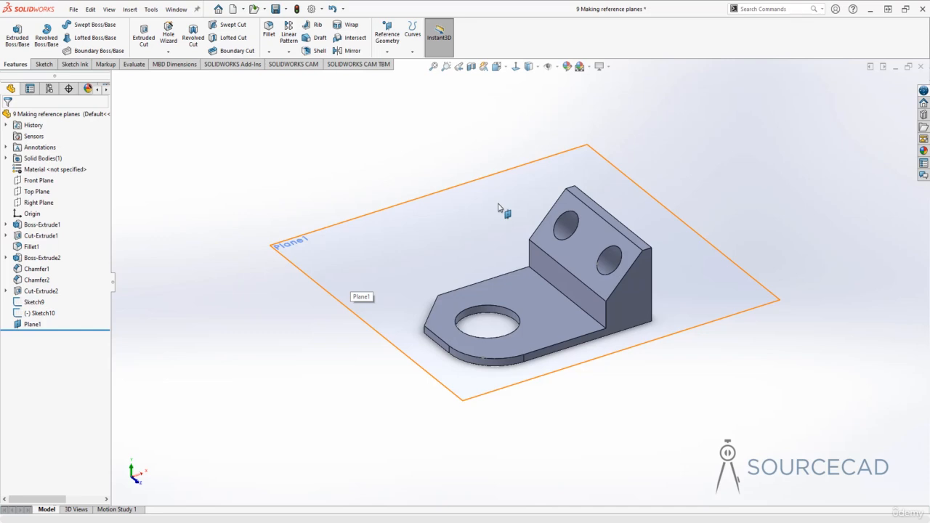
- Sketch a corner rectangle about 39 by 43 mm on Plane1, outside the plane's displayed boundary, and exit the sketch
click(435, 213)
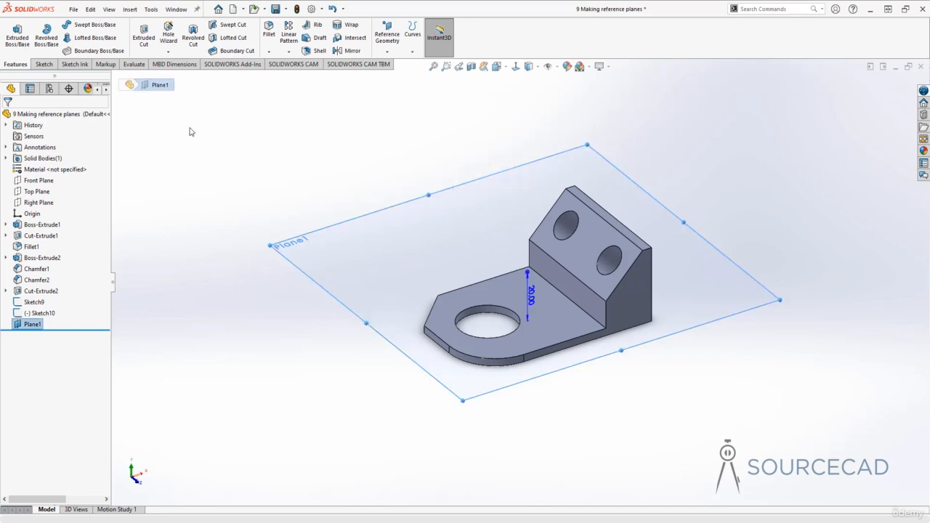
click(43, 64)
click(13, 32)
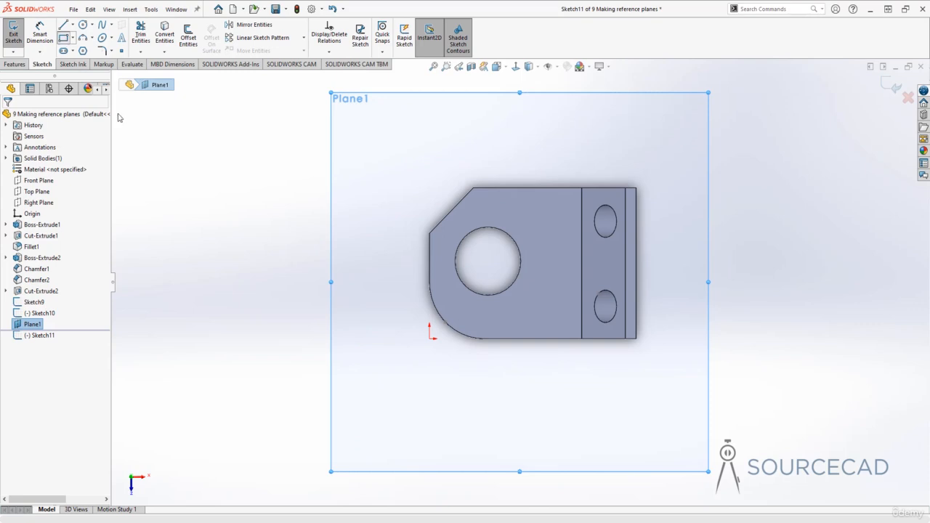
click(63, 37)
drag(174, 205, 280, 325)
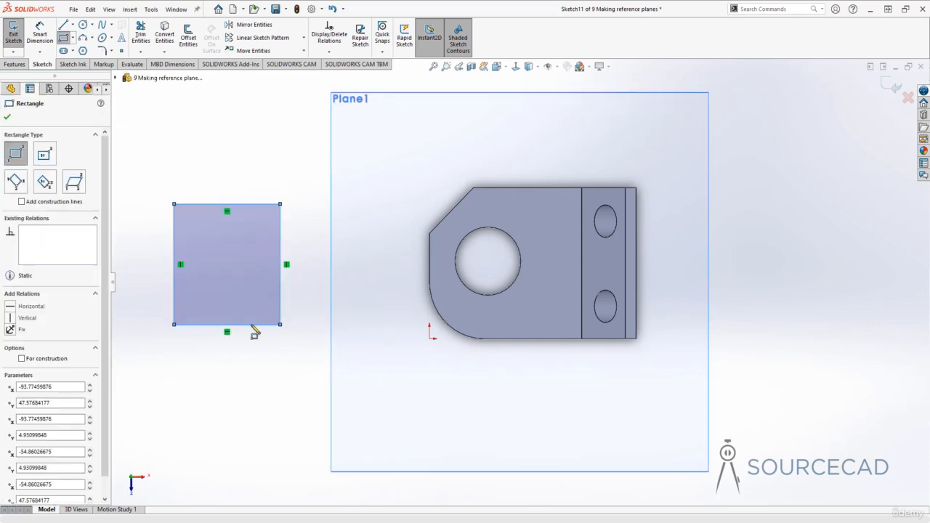
click(7, 116)
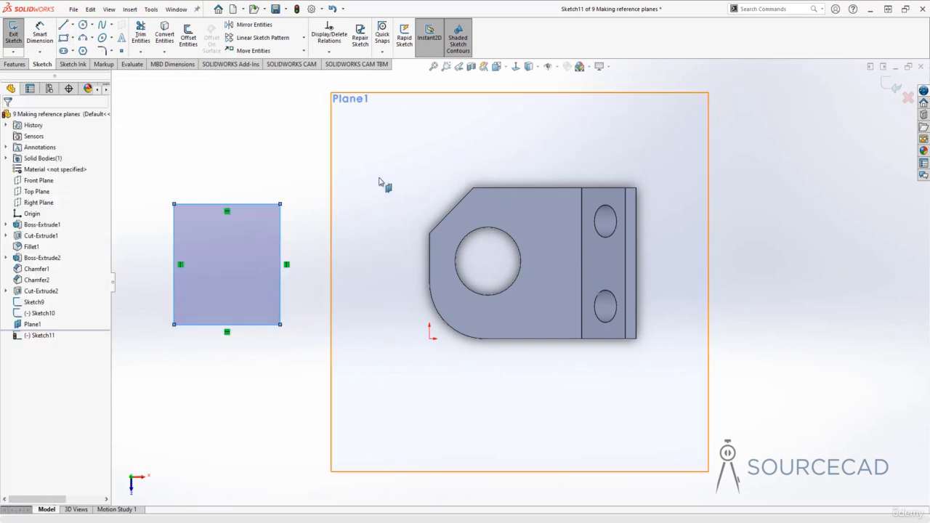
click(892, 86)
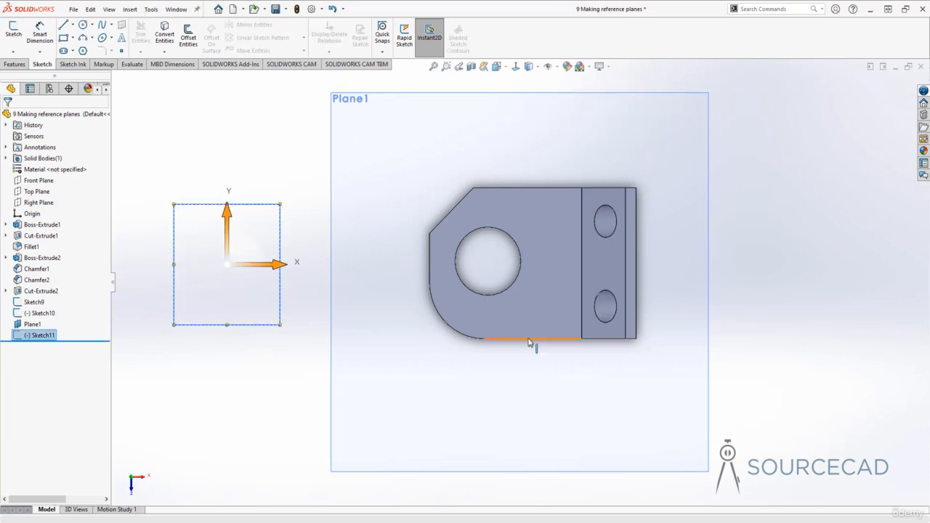
- Delete Plane1 together with its dependent rectangle sketch
mouse_move(530, 342)
middle_down()
mouse_move(560, 225)
mouse_move(565, 133)
mouse_move(560, 170)
middle_up()
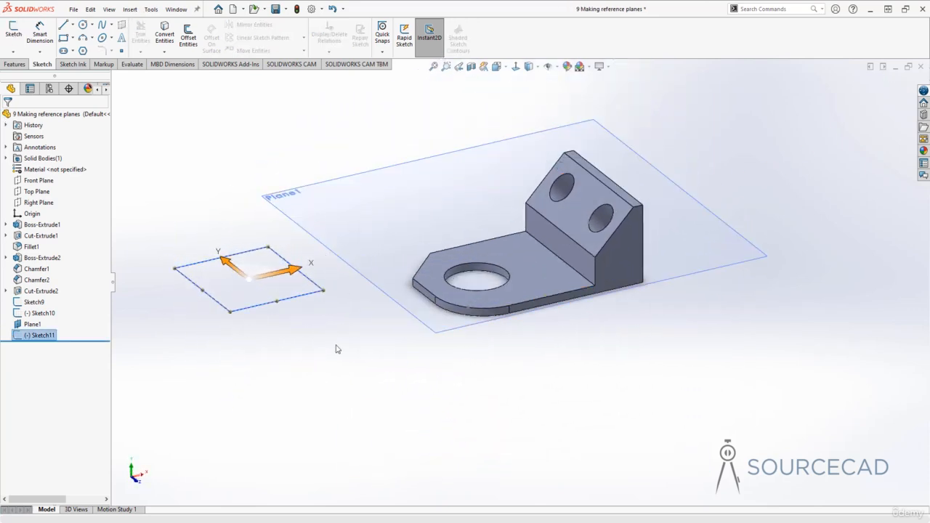
click(374, 345)
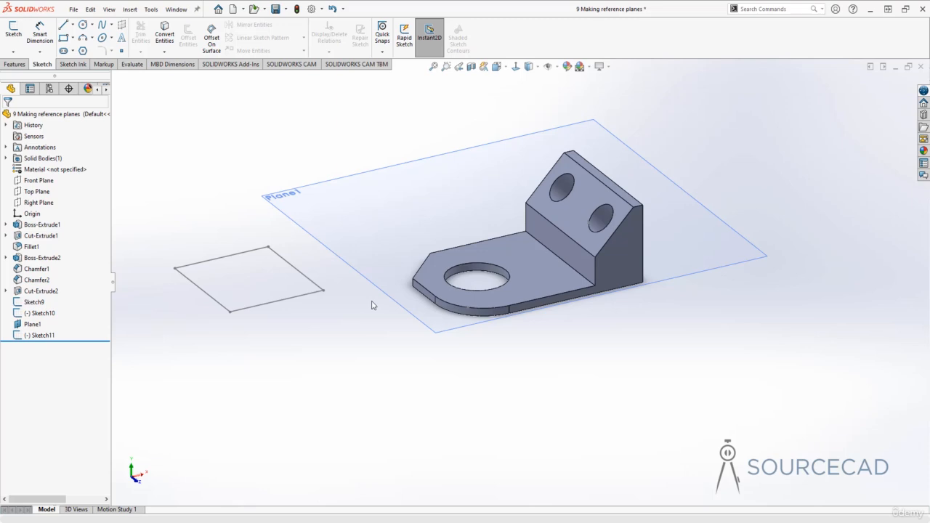
click(38, 325)
ctrl+click(42, 335)
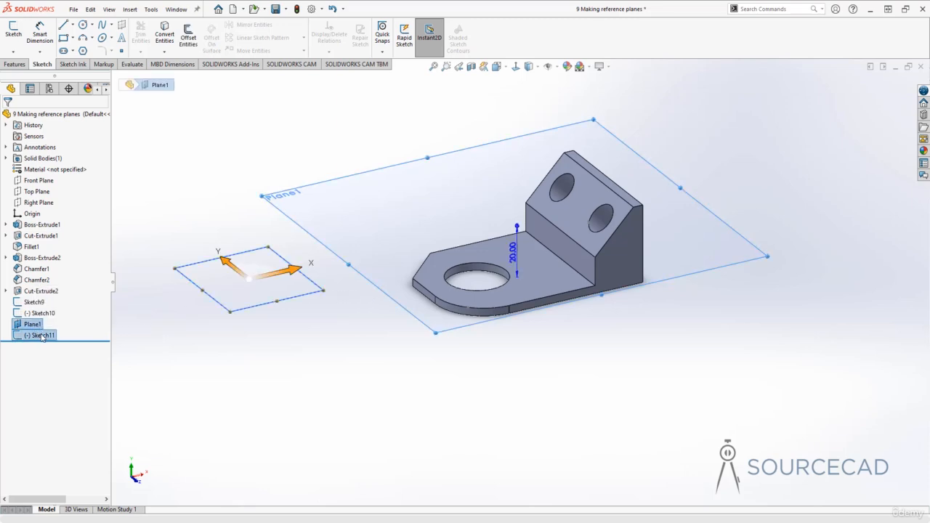
right_click(43, 335)
click(65, 363)
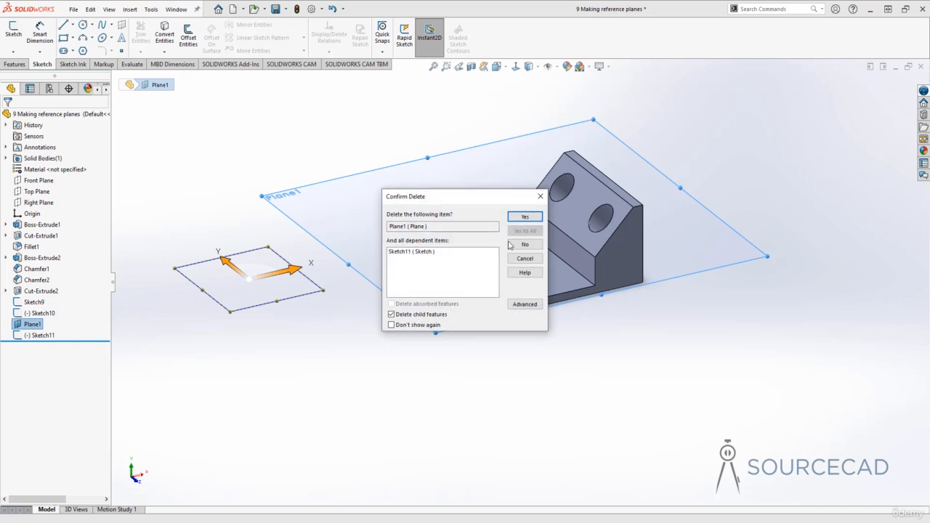
click(525, 216)
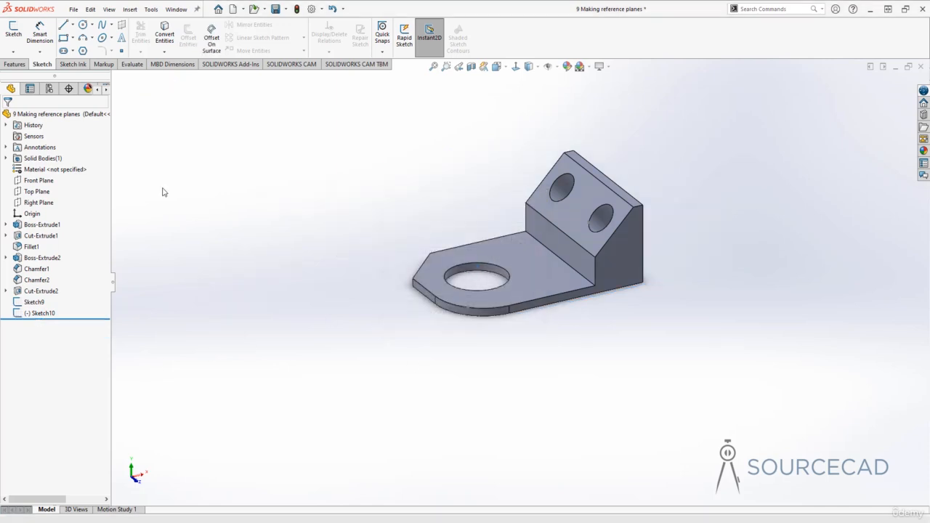
click(15, 64)
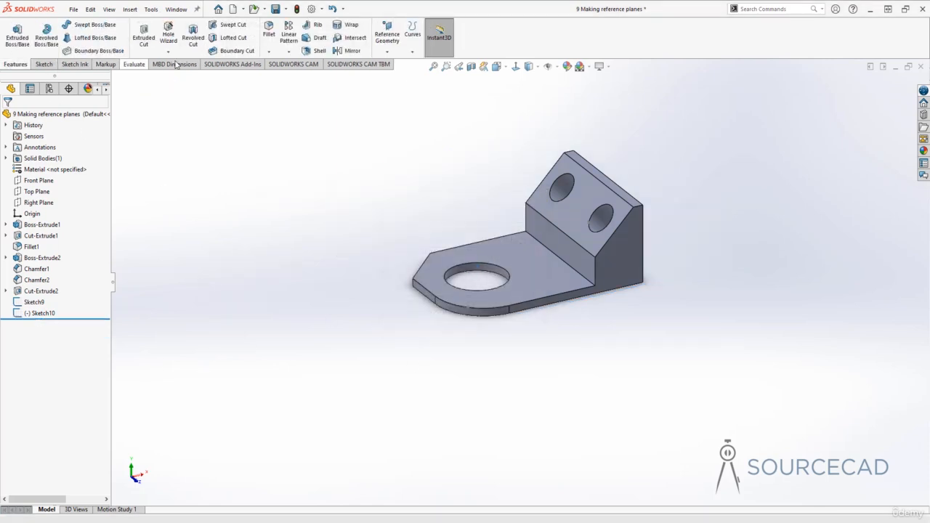
- Create a reference plane midway between the short vertical front face and the back face of the upright block
click(387, 38)
click(387, 64)
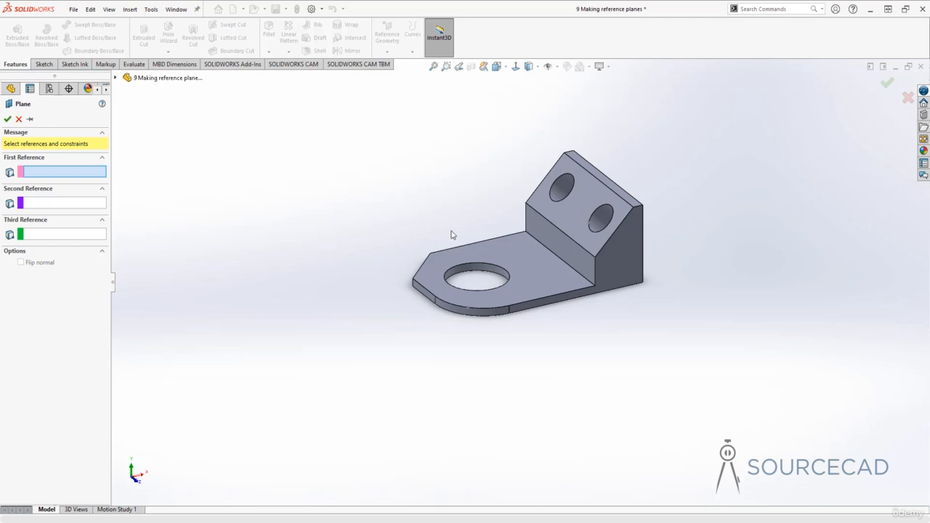
click(555, 235)
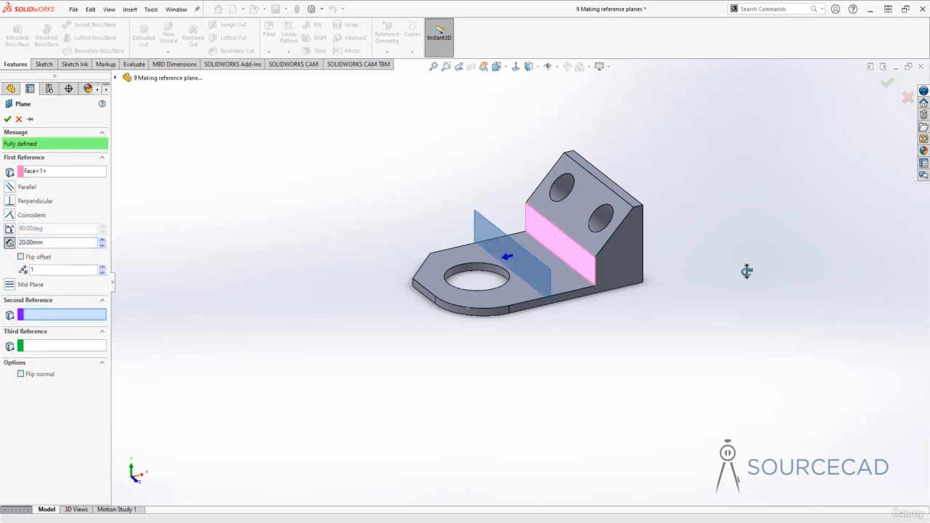
middle_drag(746, 271, 617, 231)
click(601, 238)
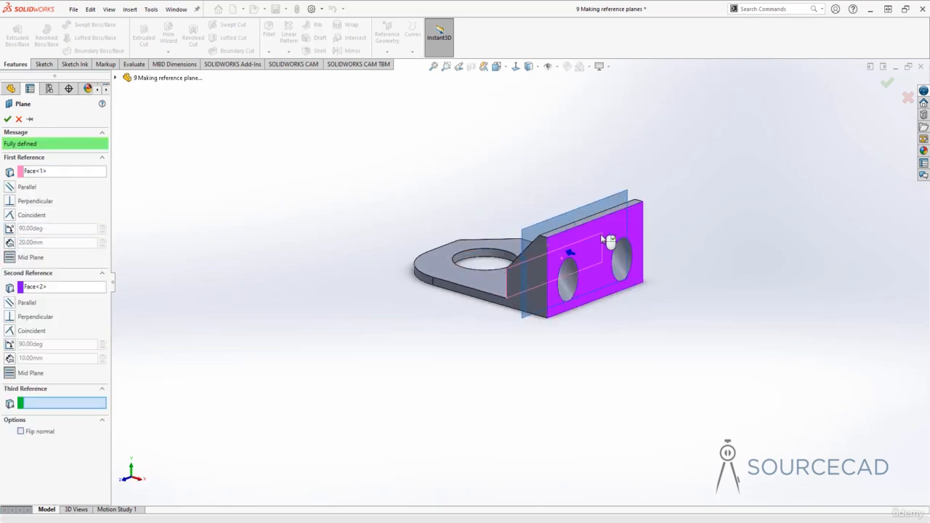
middle_drag(459, 217, 524, 222)
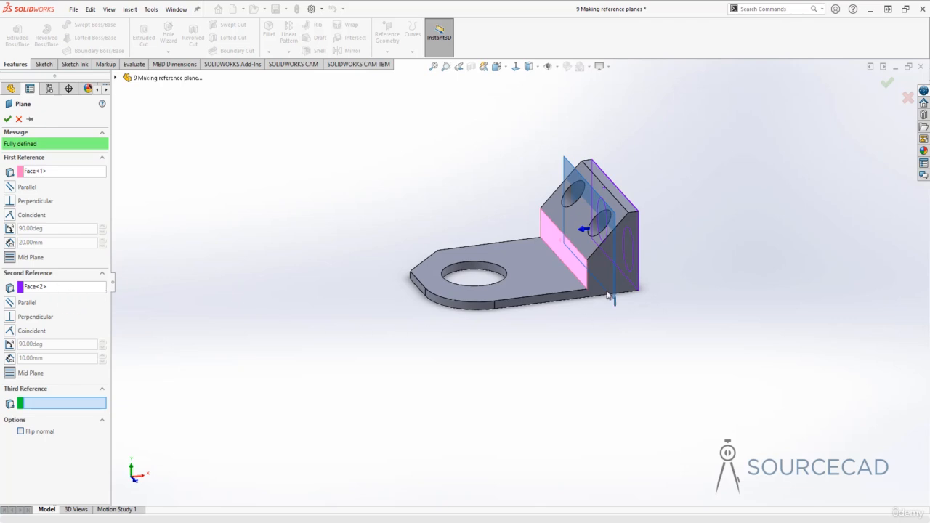
middle_drag(618, 295, 539, 275)
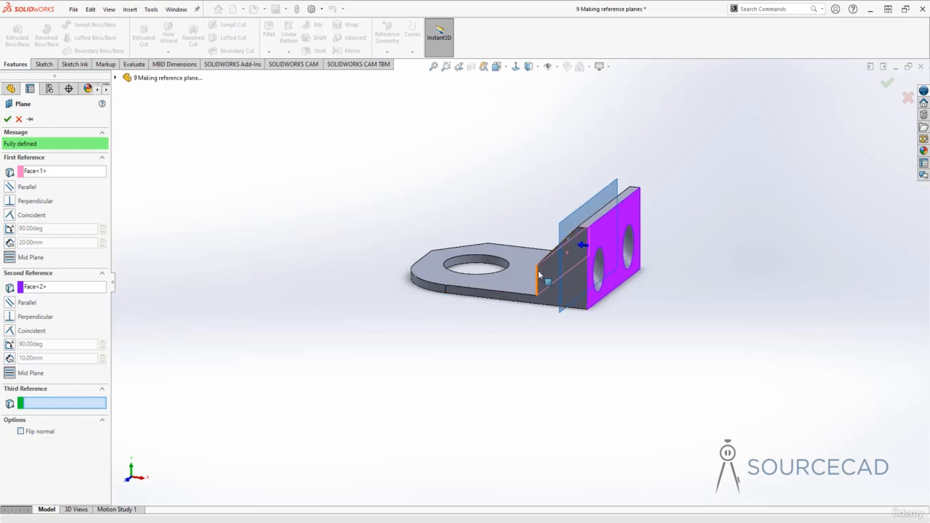
middle_drag(615, 356, 619, 268)
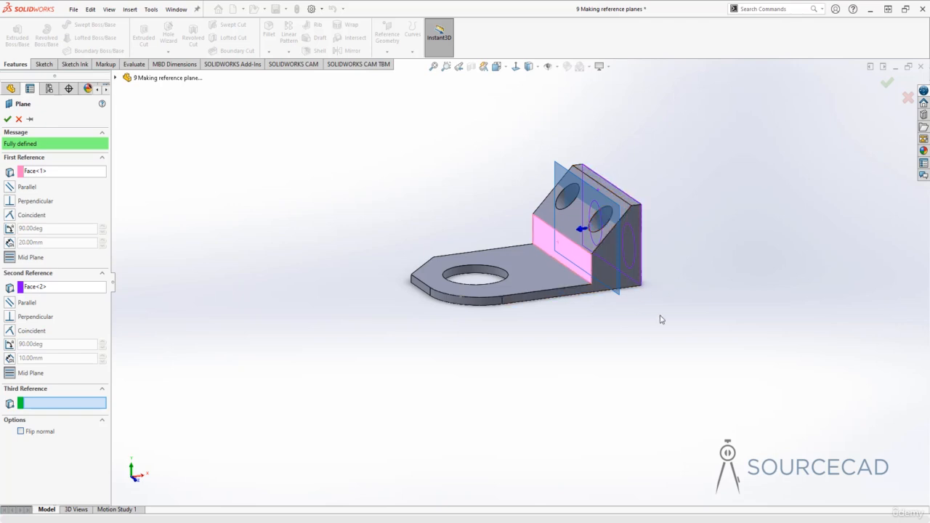
click(7, 118)
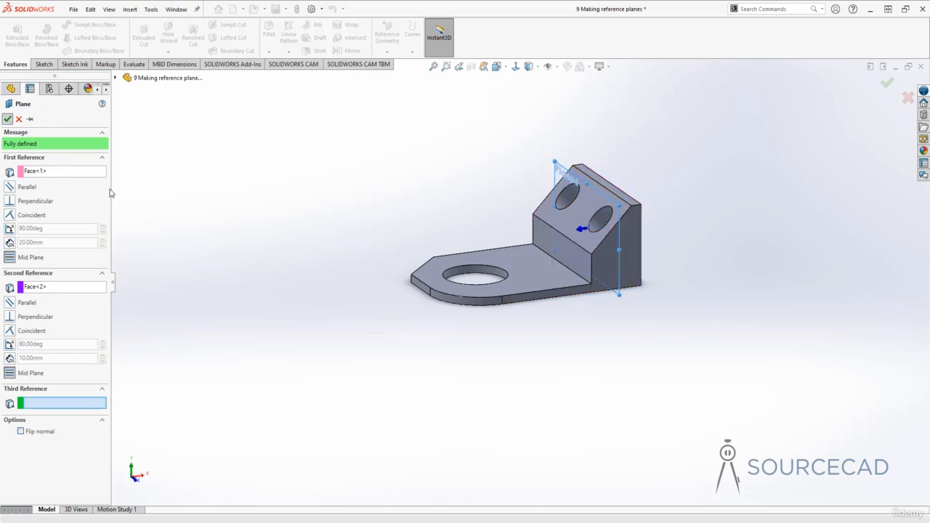
middle_drag(562, 370, 545, 356)
click(573, 376)
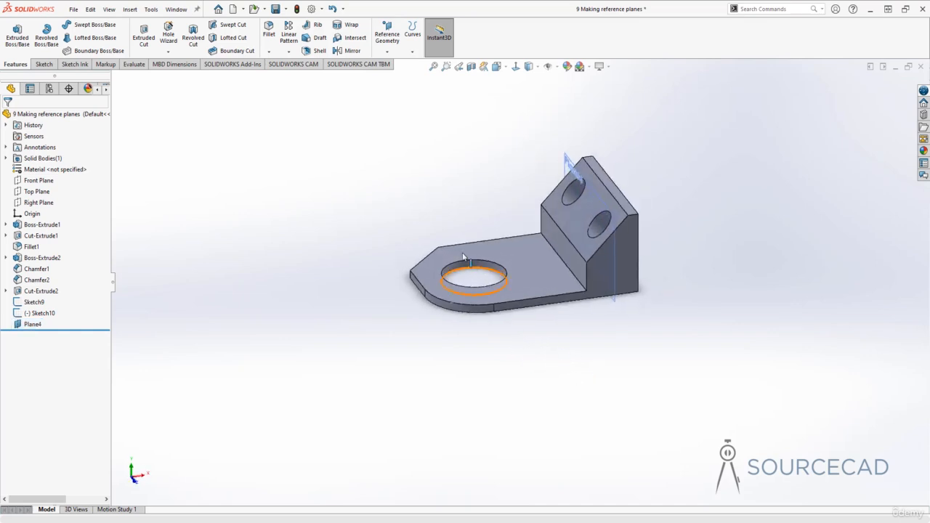
- Create a mid plane between the slanted face with the two holes and the vertical back face of the block
click(388, 51)
click(396, 65)
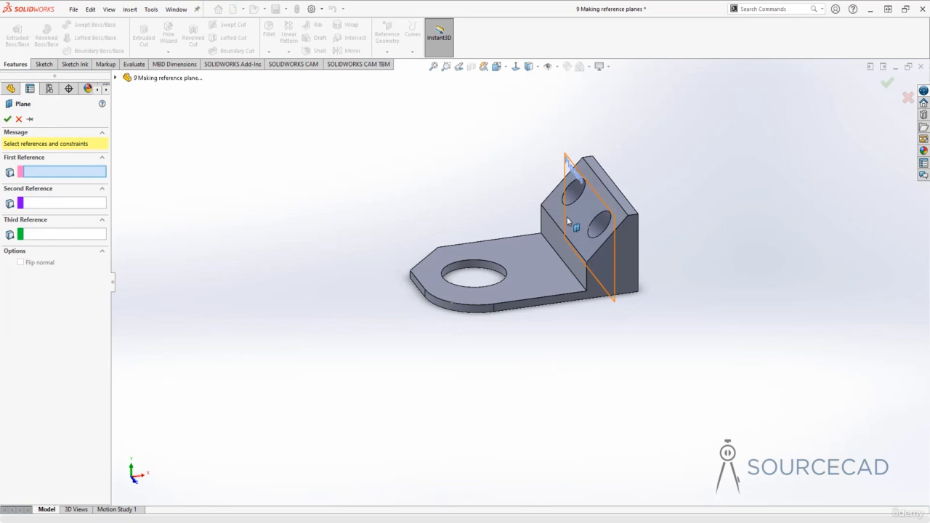
click(605, 250)
middle_drag(606, 249, 593, 269)
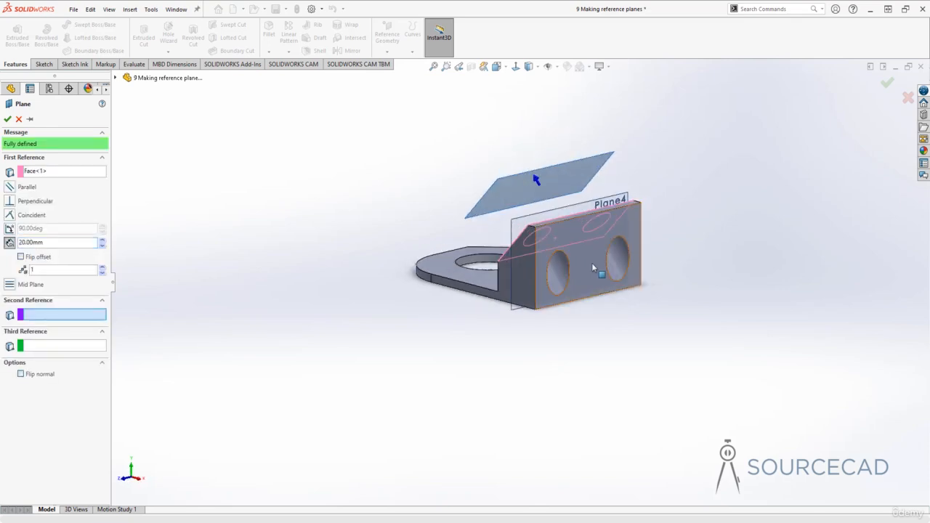
click(593, 269)
middle_drag(516, 350, 568, 318)
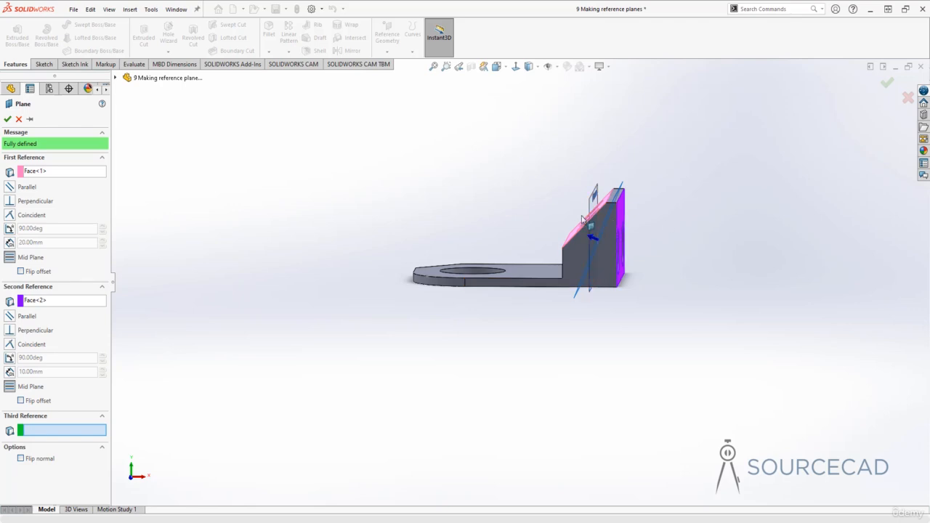
click(6, 119)
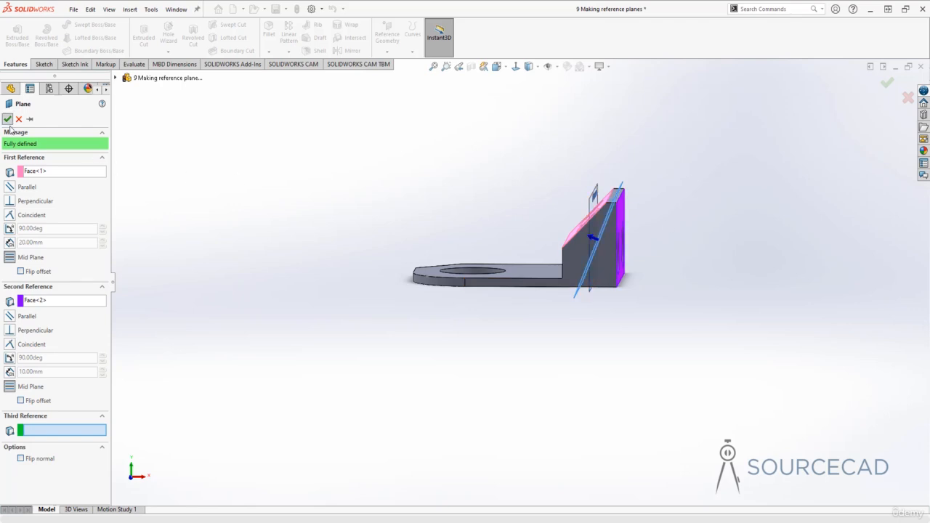
click(418, 211)
middle_drag(441, 199, 459, 216)
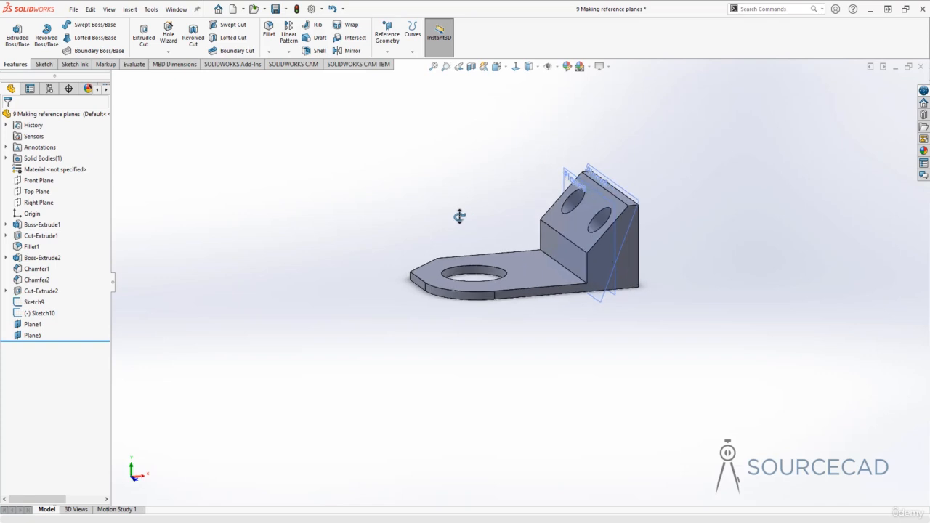
middle_drag(440, 191, 441, 212)
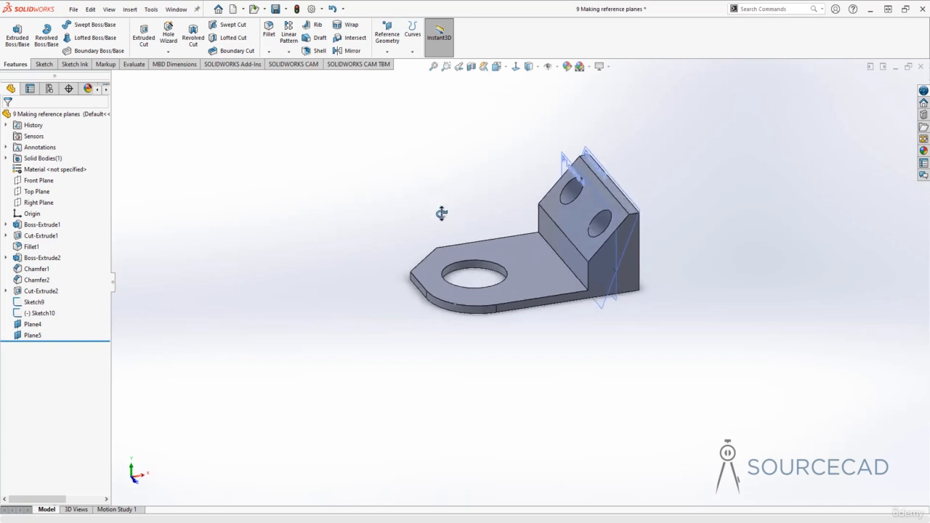
- Create a plane parallel to the slanted face and coincident with the base plate vertex where the rounded corner meets the long side
click(385, 40)
click(393, 64)
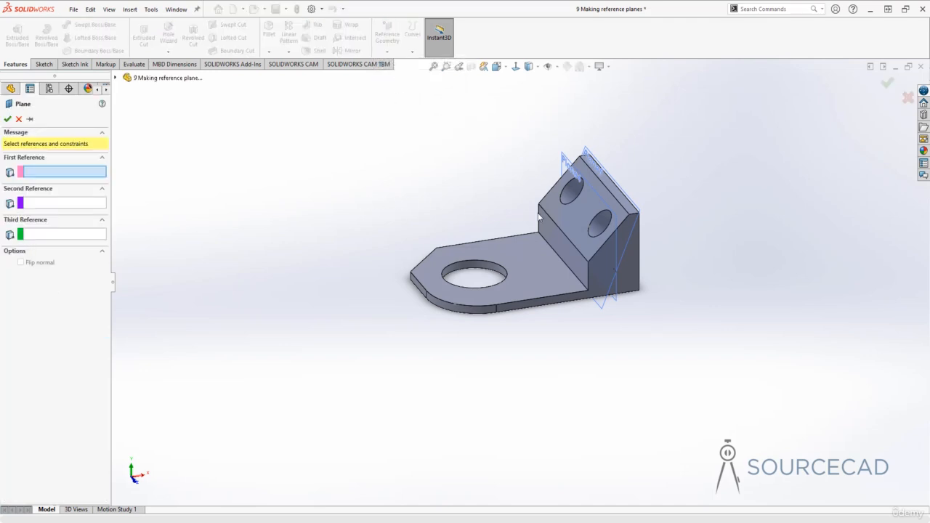
click(574, 212)
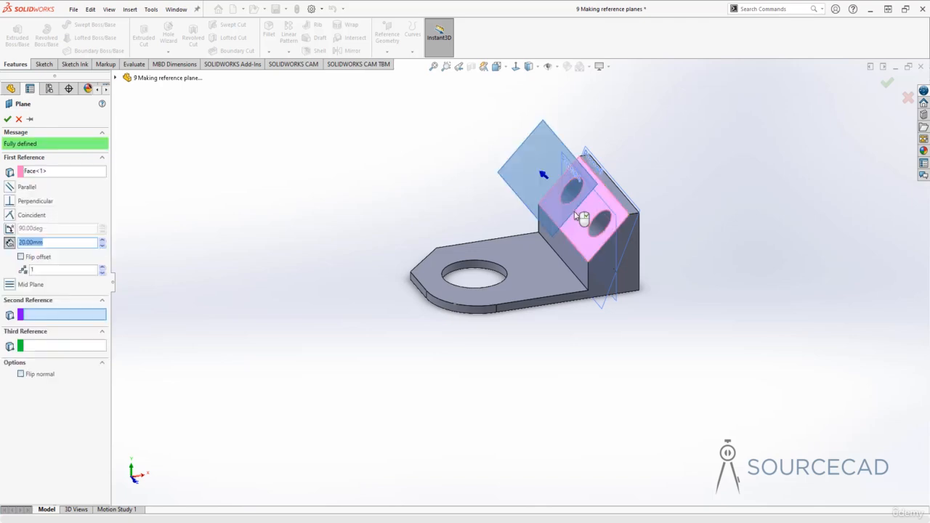
click(496, 307)
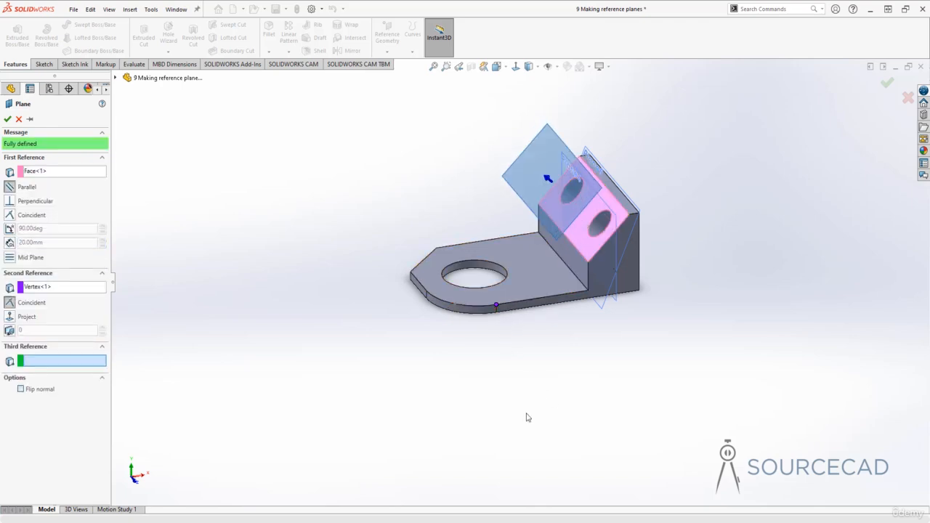
middle_drag(523, 348, 518, 311)
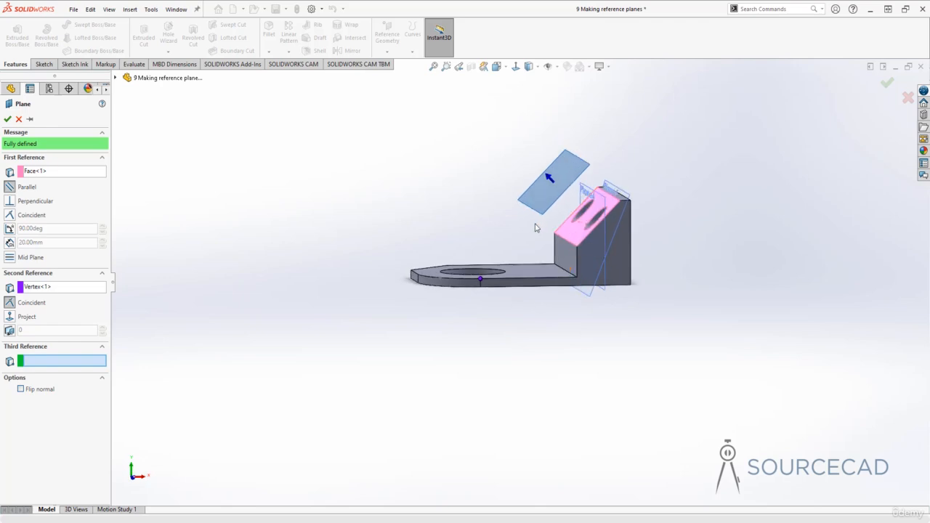
middle_drag(490, 281, 672, 225)
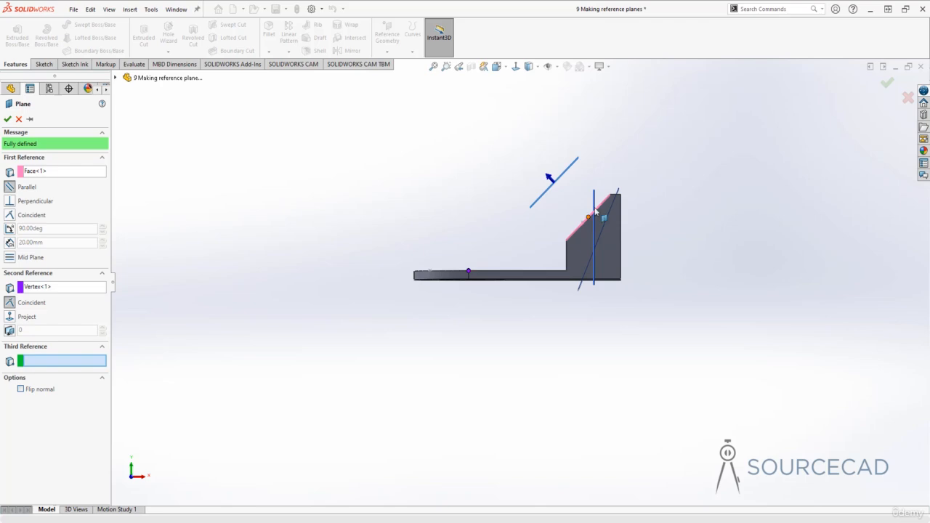
middle_drag(589, 220, 503, 252)
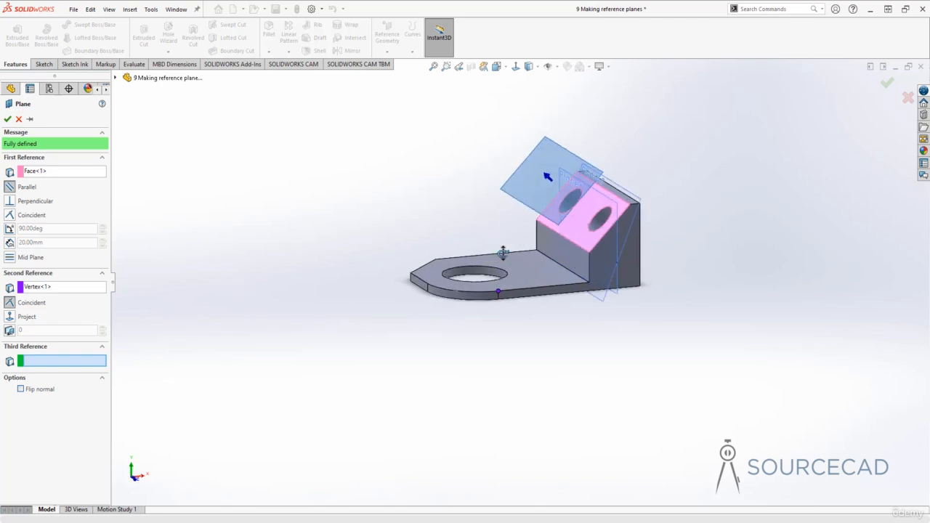
click(7, 119)
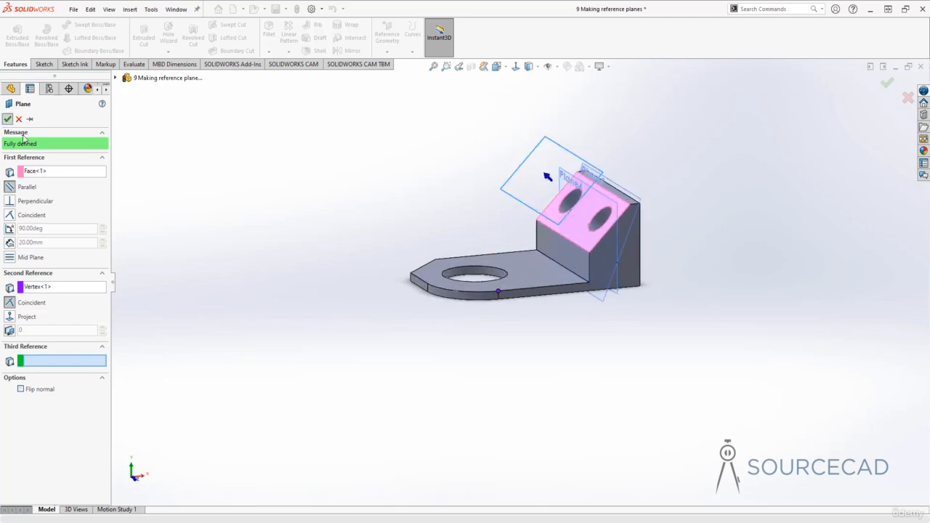
click(277, 192)
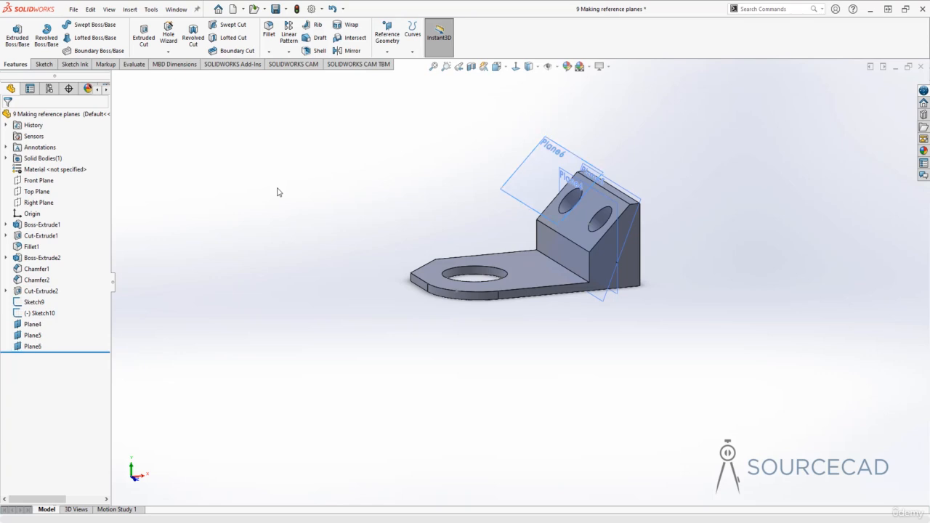
middle_drag(426, 192, 429, 228)
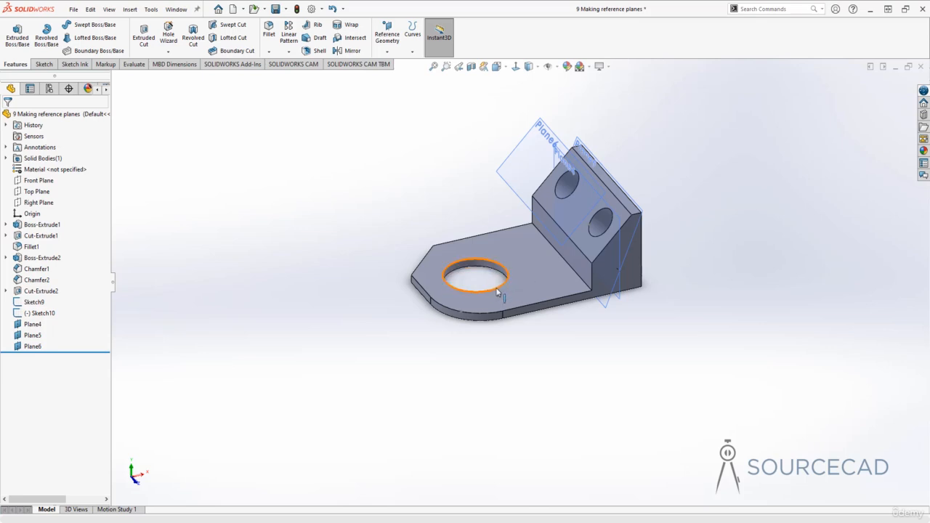
- Create a plane tangent to the base plate's rounded corner face and coincident with the Sketch9 point on its upper edge
click(387, 52)
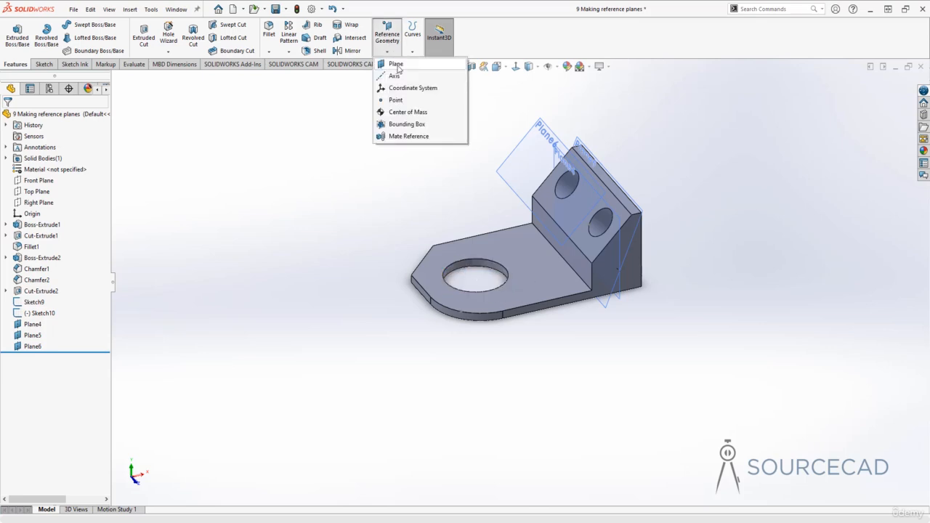
click(396, 64)
middle_drag(411, 210, 400, 172)
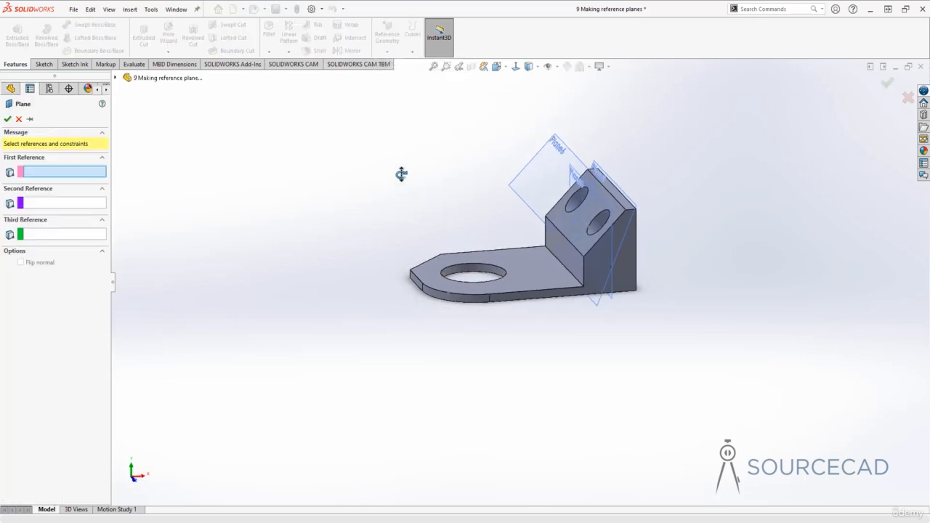
scroll(436, 263, down, 5)
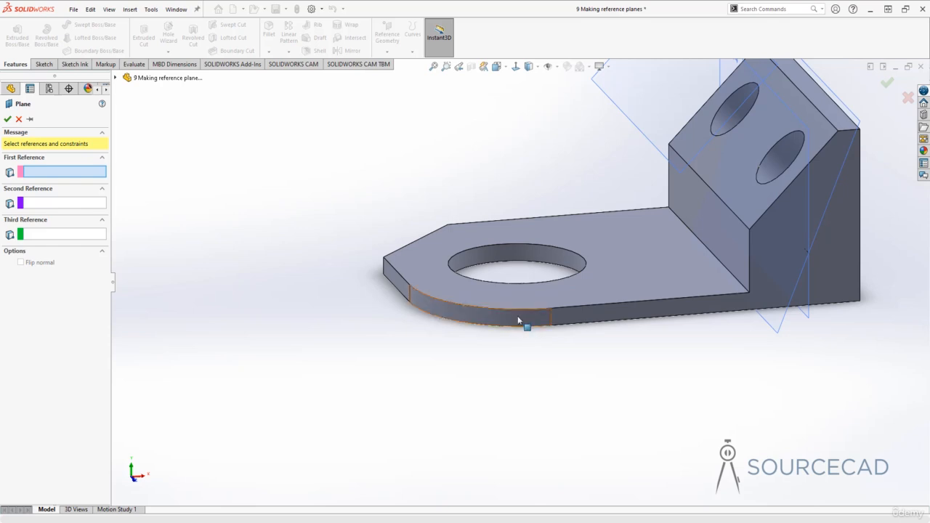
click(521, 319)
middle_drag(488, 182, 569, 365)
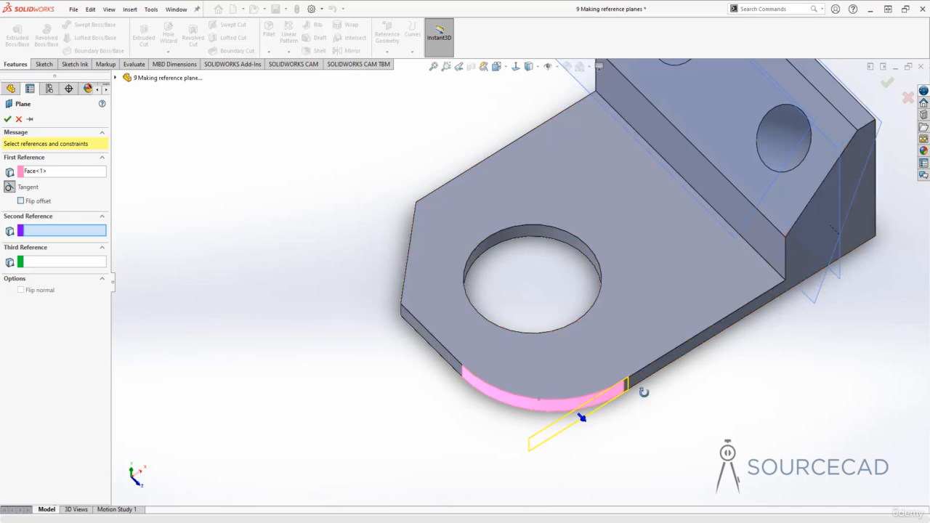
middle_drag(643, 392, 560, 323)
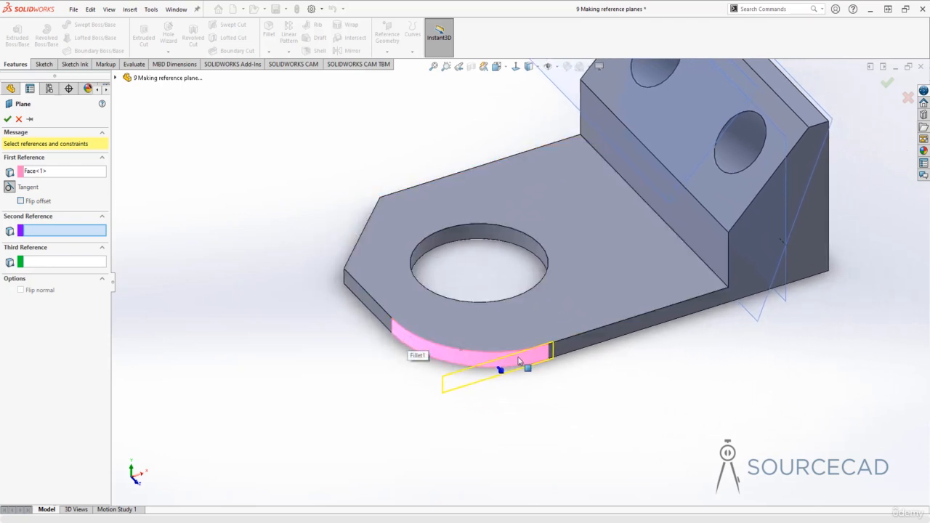
click(460, 350)
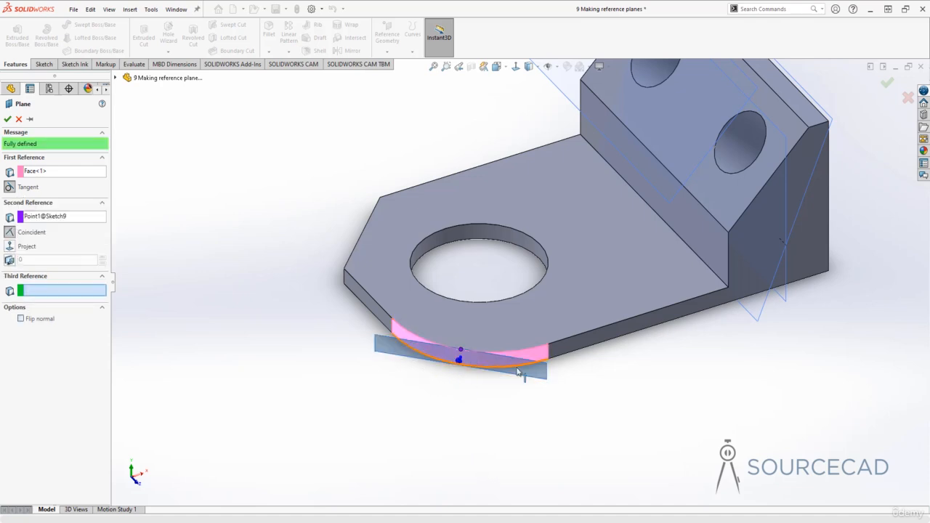
middle_drag(465, 323, 504, 353)
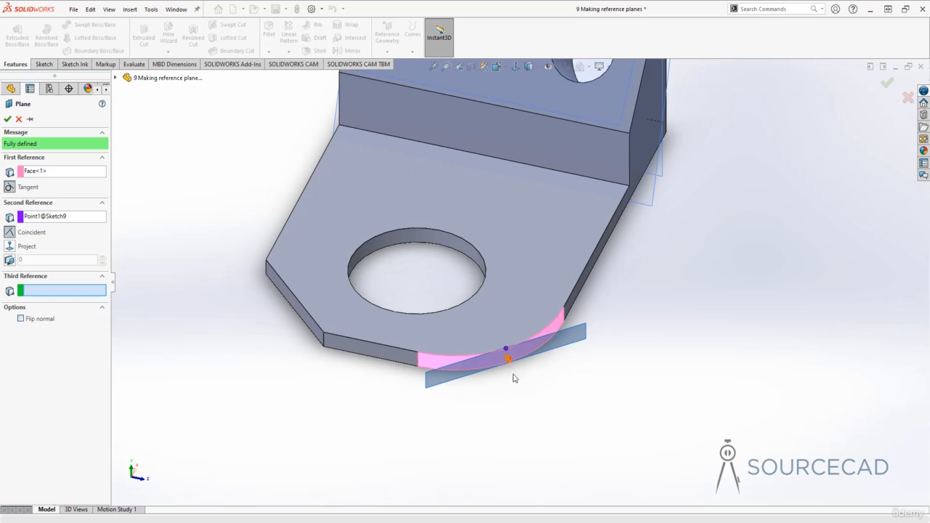
click(7, 120)
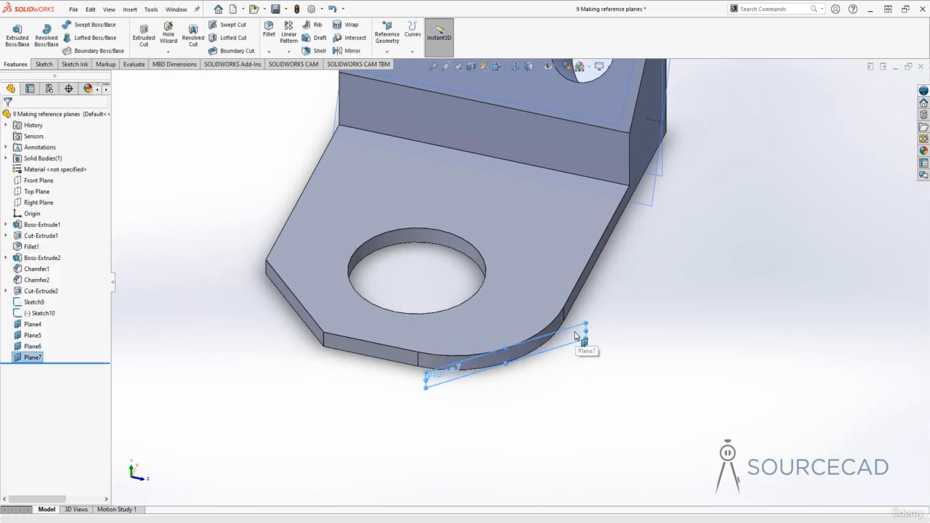
click(622, 317)
scroll(621, 317, up, 2)
scroll(621, 317, up, 2)
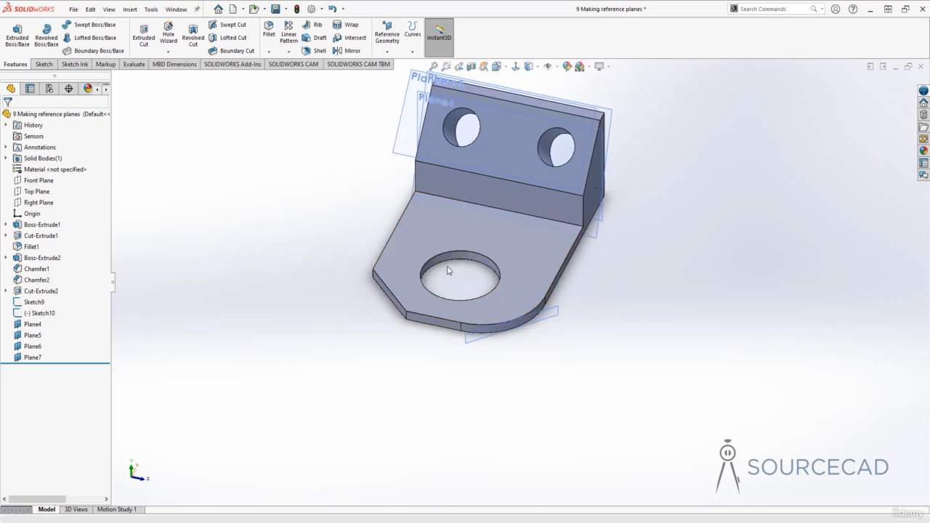
- Create a plane tangent to the cylindrical face of the upright block's right-hand hole and coincident with the Sketch10 point on its edge
click(389, 41)
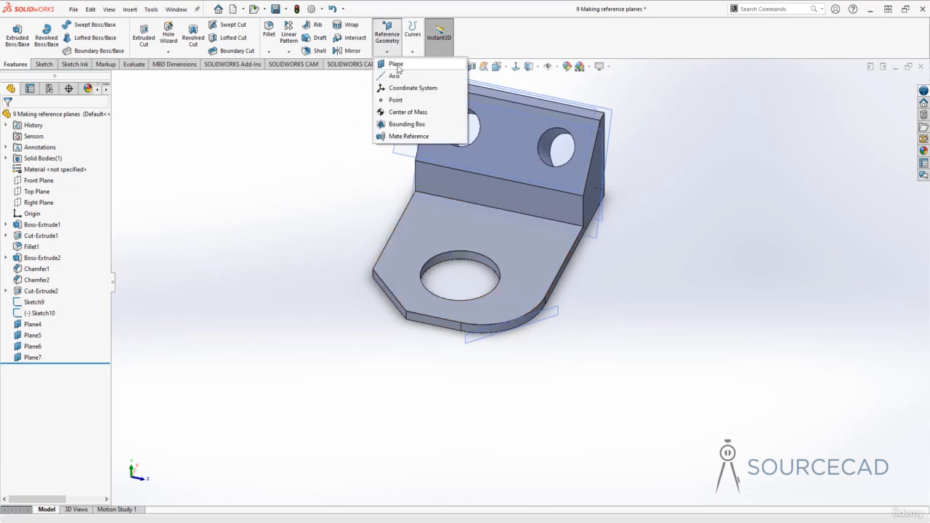
click(396, 64)
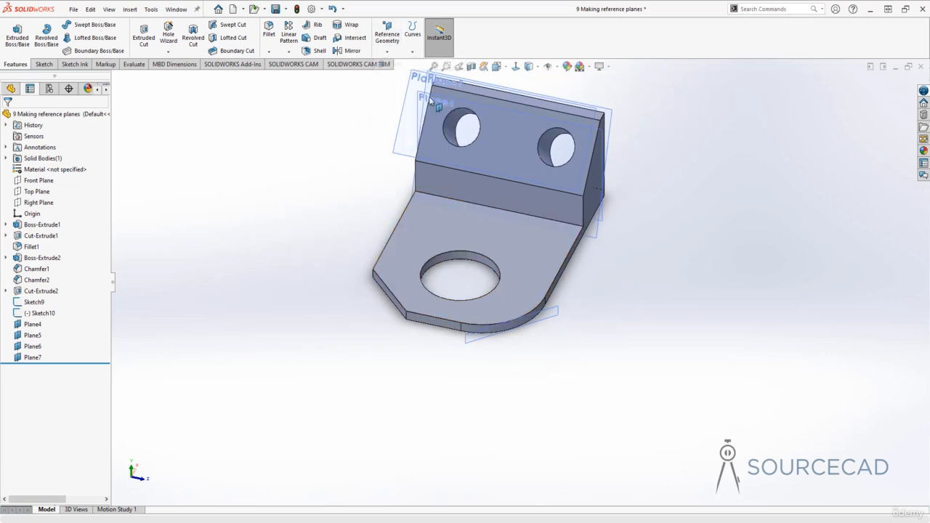
click(548, 143)
middle_drag(559, 156, 596, 190)
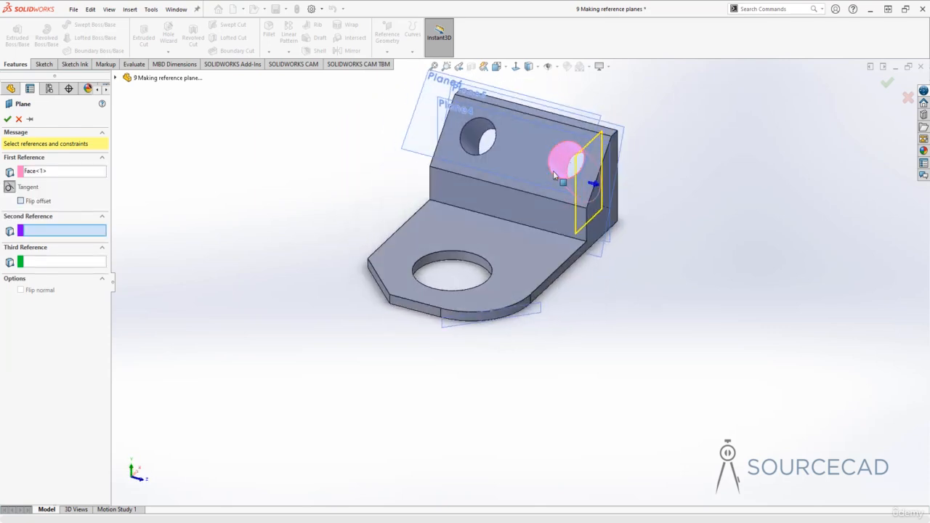
click(550, 169)
middle_drag(542, 210, 584, 169)
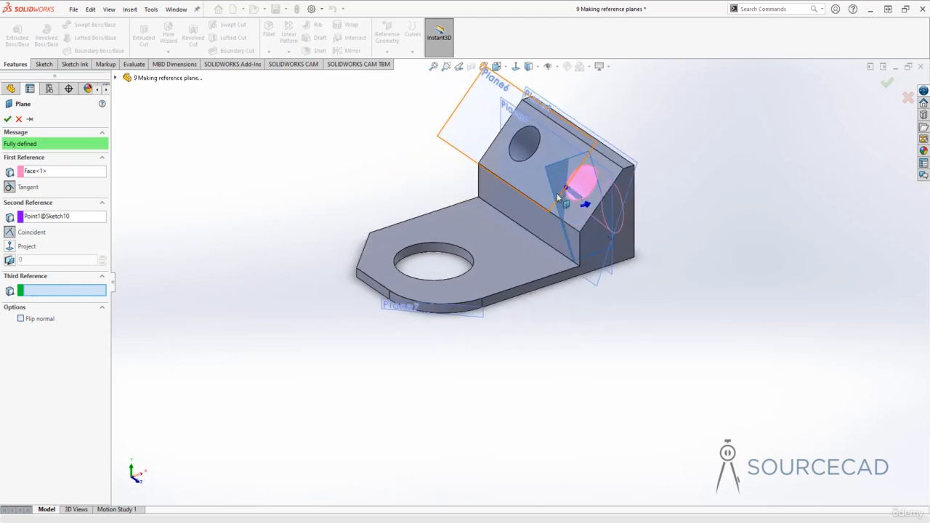
click(7, 118)
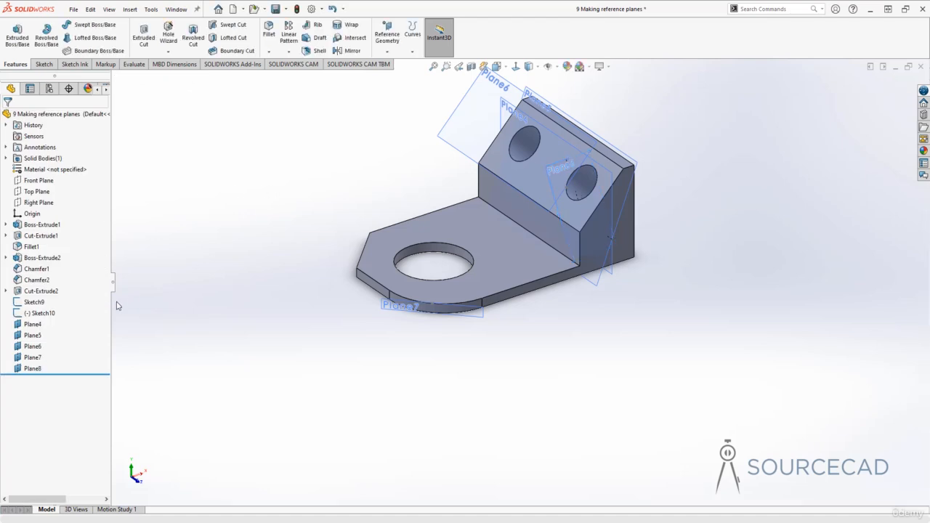
- Delete all five reference planes, Plane4 through Plane8, from the part
click(32, 324)
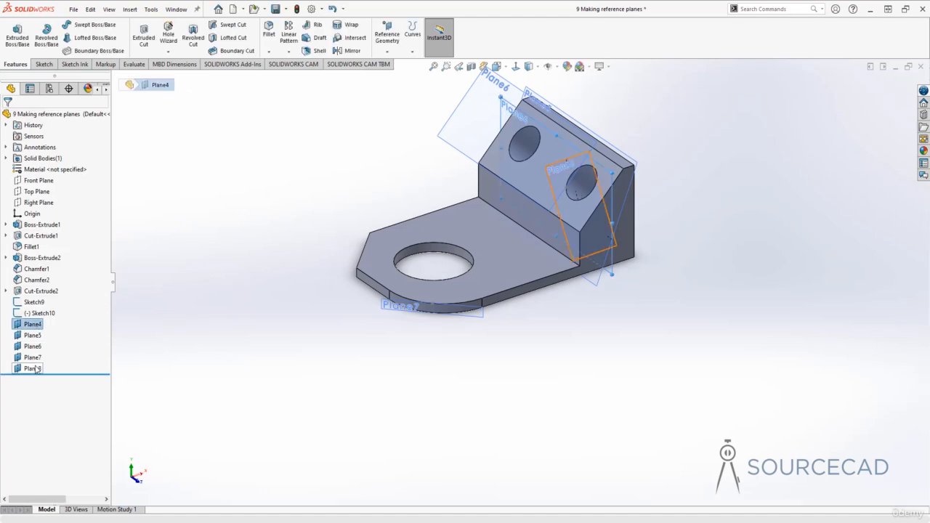
shift+click(33, 368)
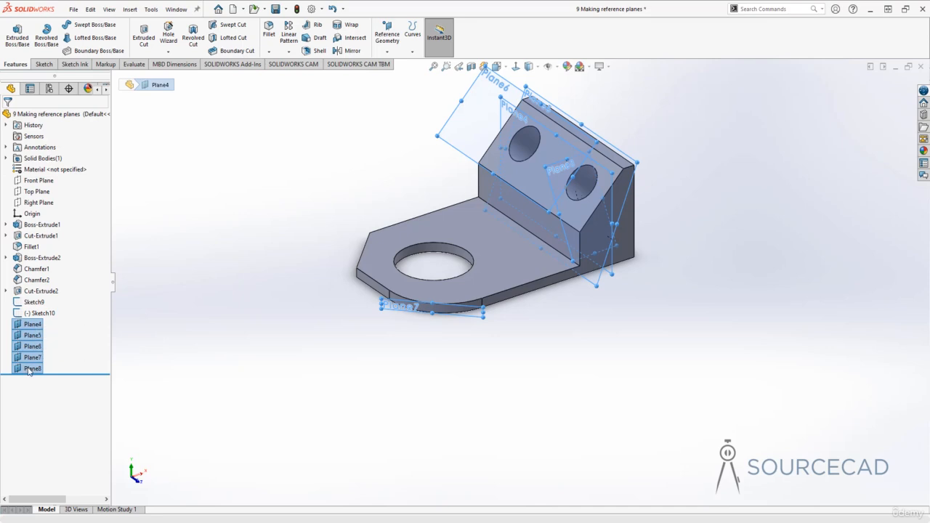
right_click(27, 369)
click(53, 419)
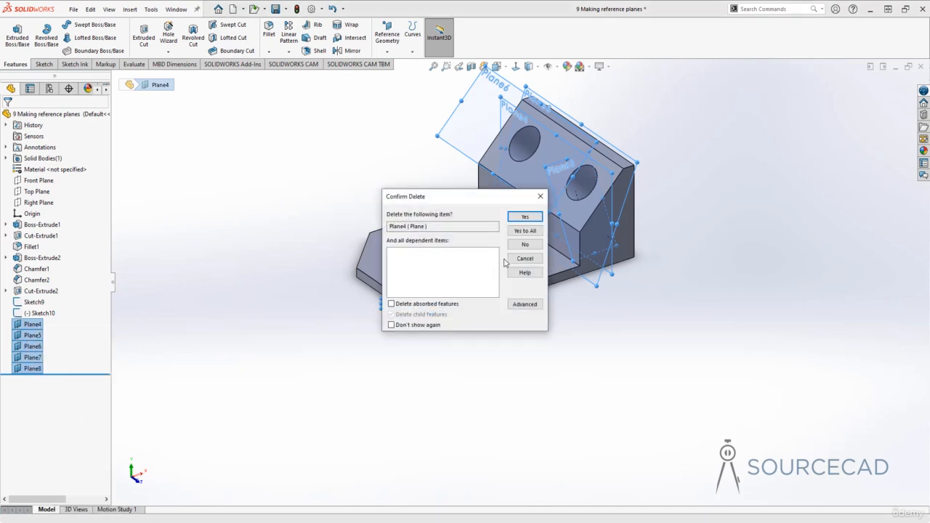
click(524, 232)
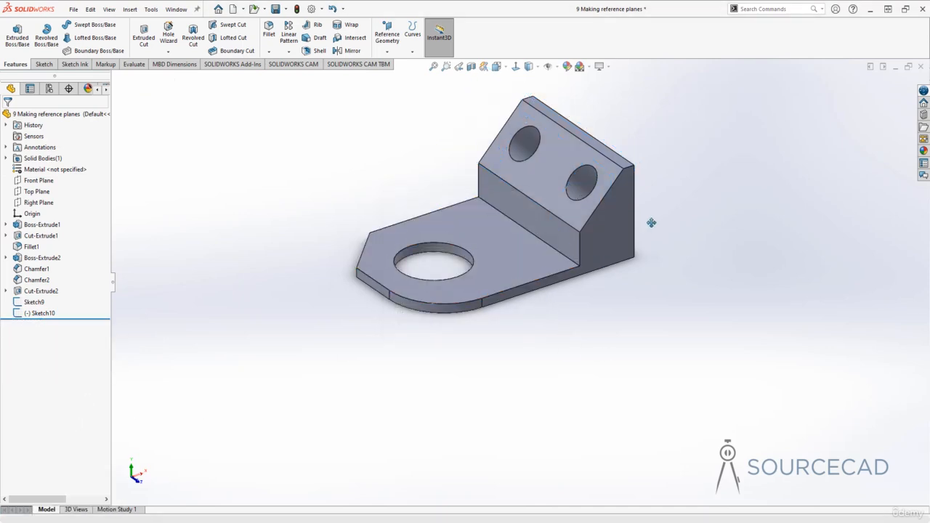
- Create a plane through three vertices: the base plate's chamfered far corner, the short front face's near upper corner, and the slanted face's far upper corner
ctrl+middle_drag(650, 223, 648, 266)
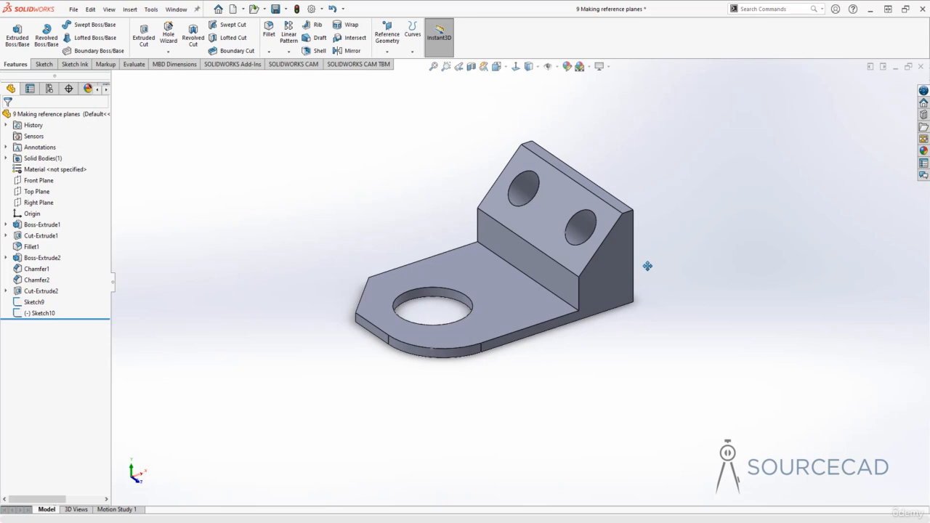
click(390, 45)
click(392, 64)
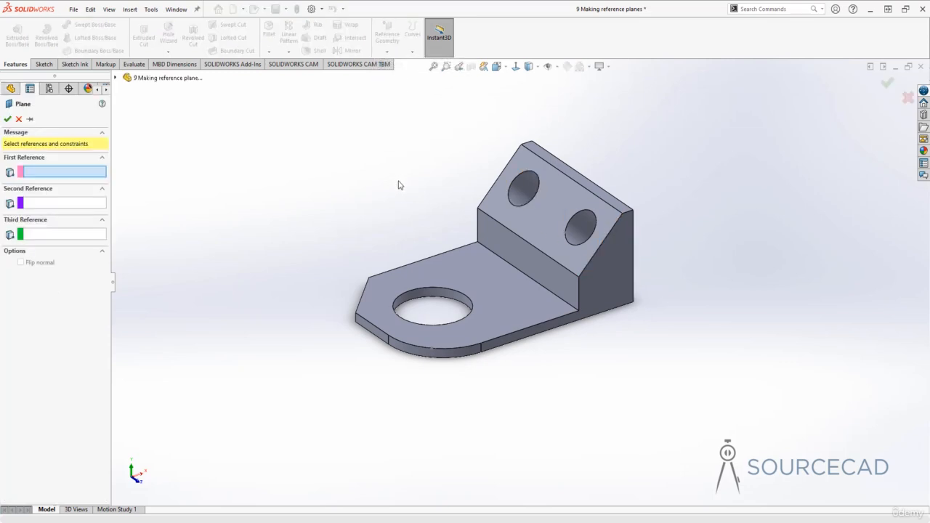
click(370, 277)
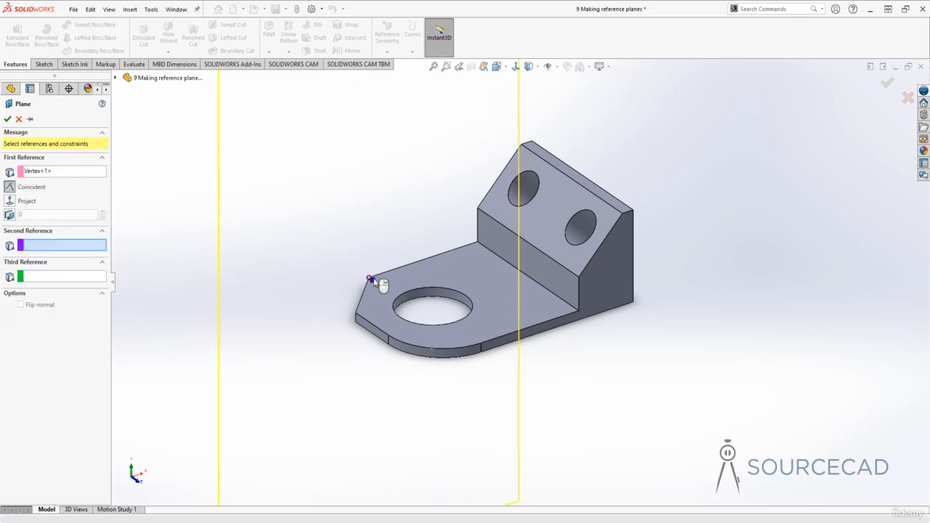
click(579, 279)
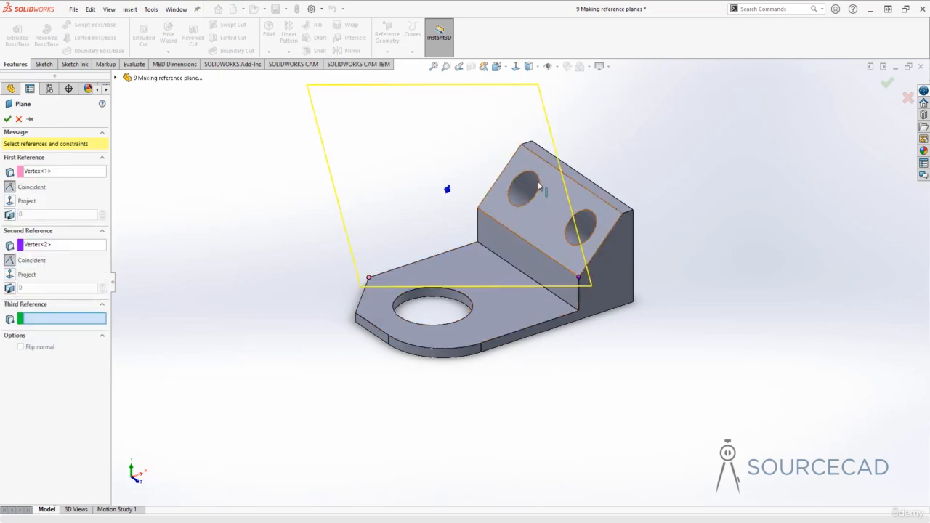
click(521, 145)
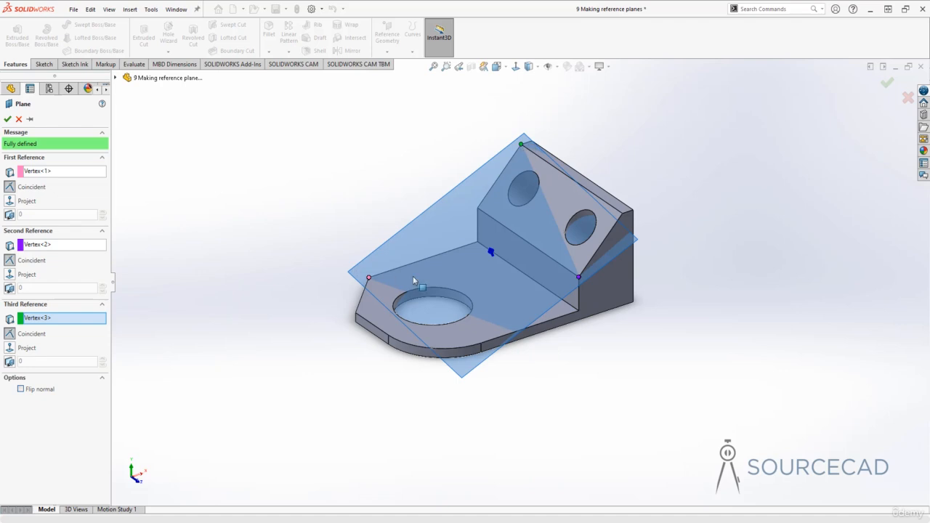
middle_drag(420, 284, 512, 269)
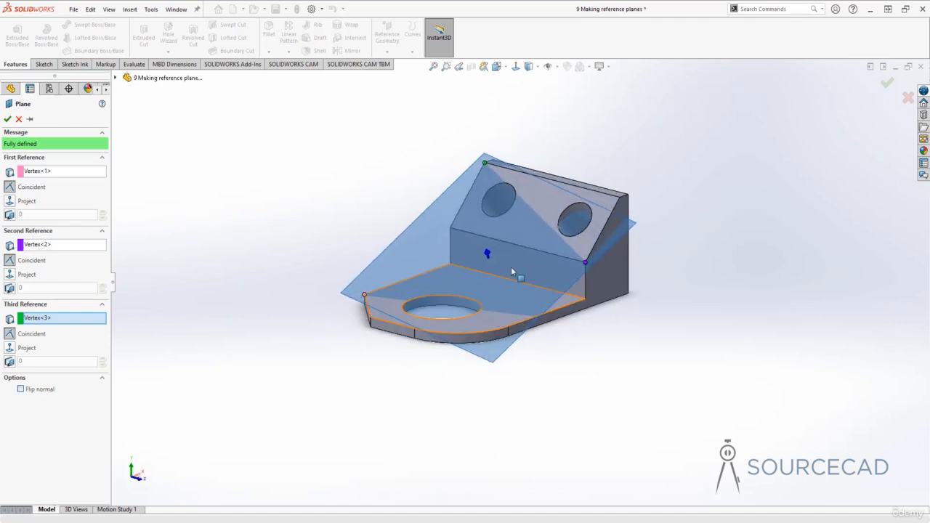
click(8, 119)
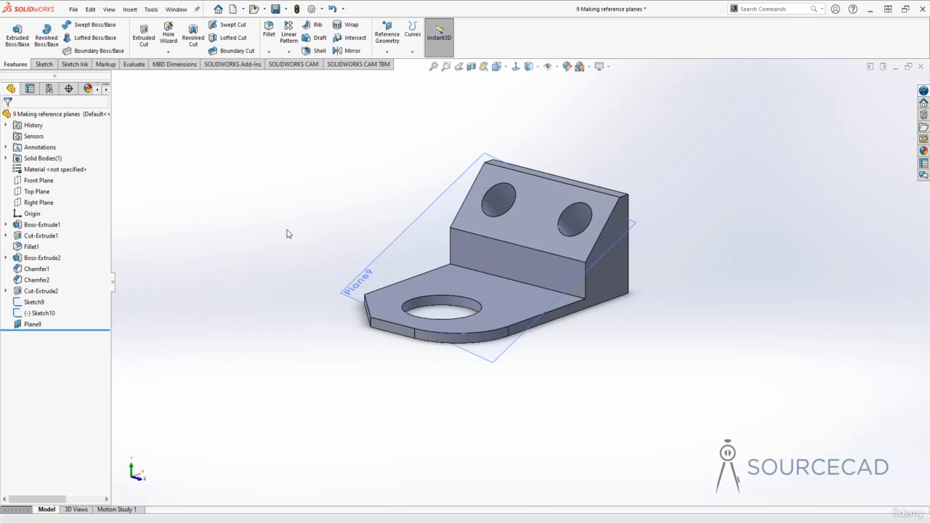
- Delete the reference plane that passes through the three vertices
click(33, 324)
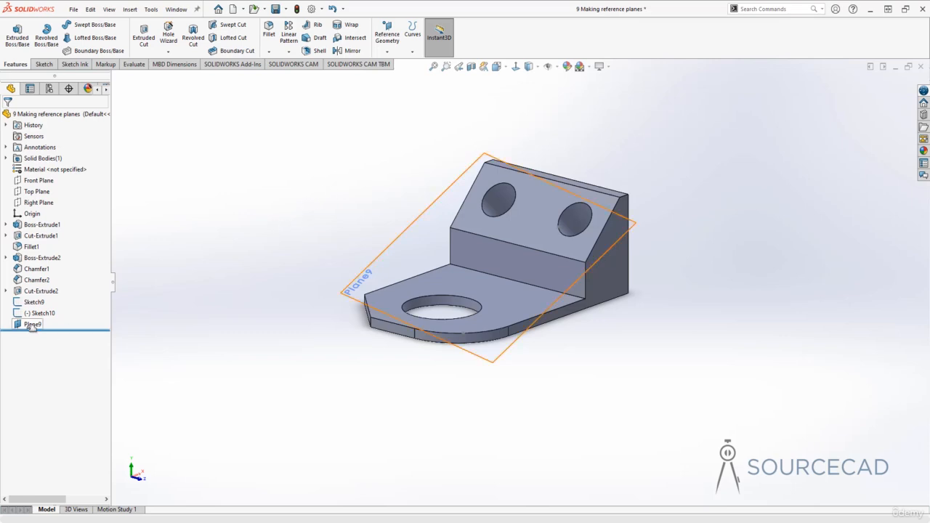
right_click(27, 332)
right_click(32, 324)
click(60, 411)
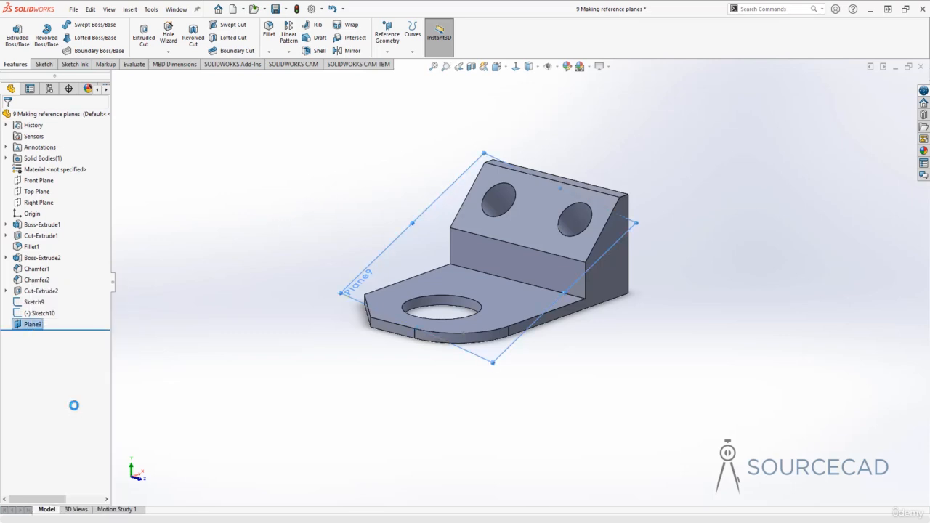
click(527, 215)
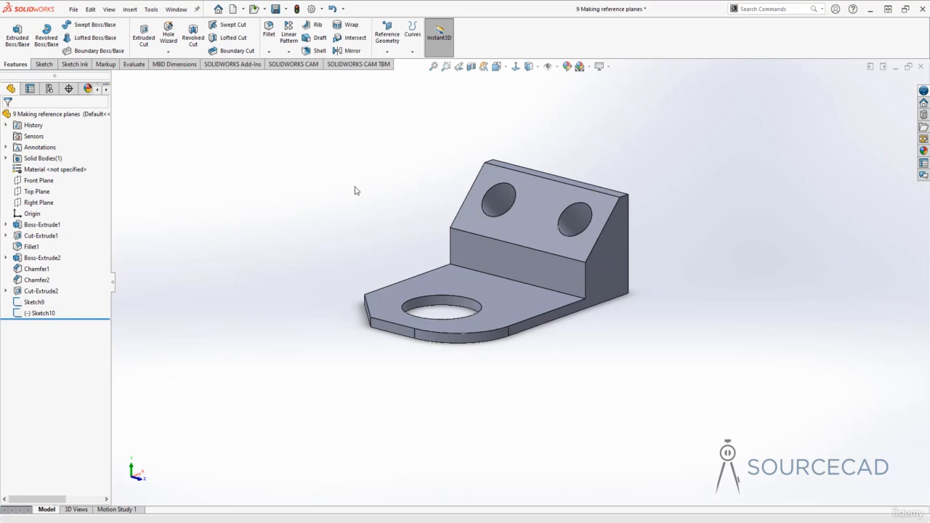
- Define a new plane from the base plate's top face and the edge where it meets the upright block, perpendicular and coincident respectively
click(385, 52)
click(394, 63)
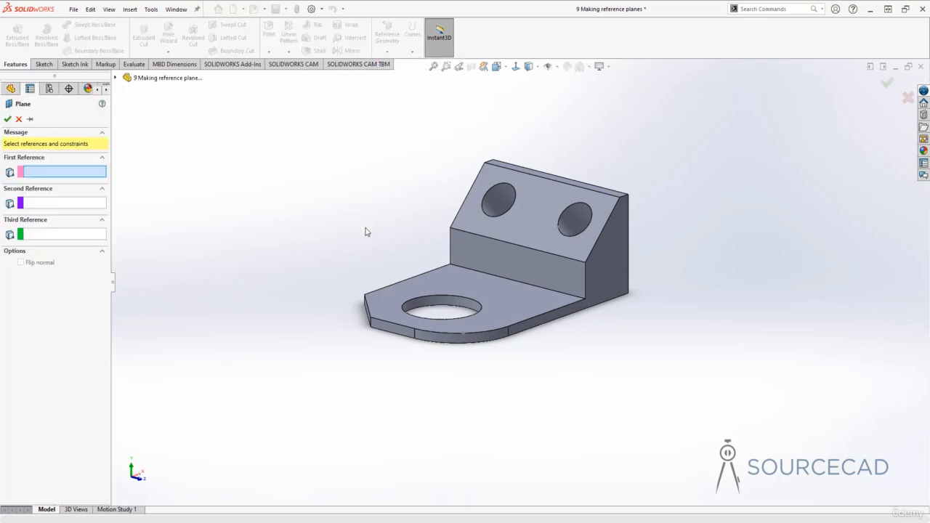
middle_drag(366, 231, 335, 247)
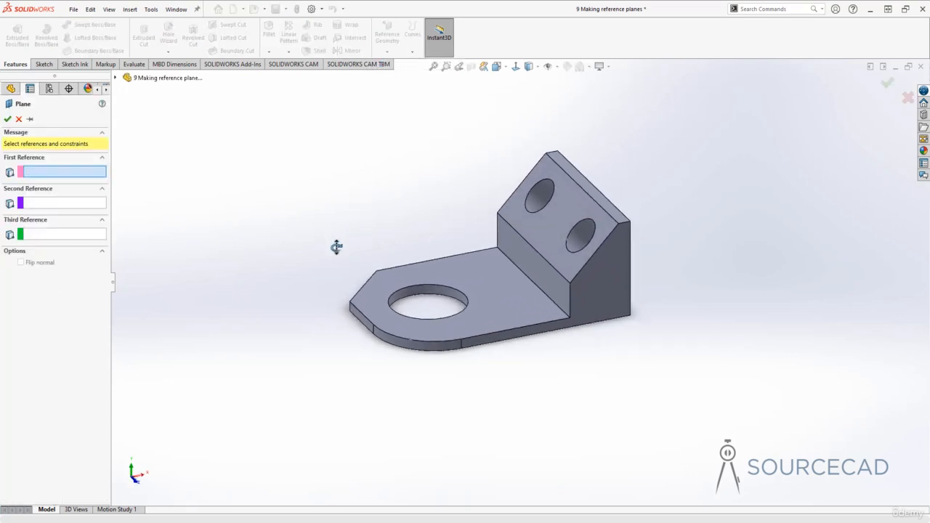
click(490, 287)
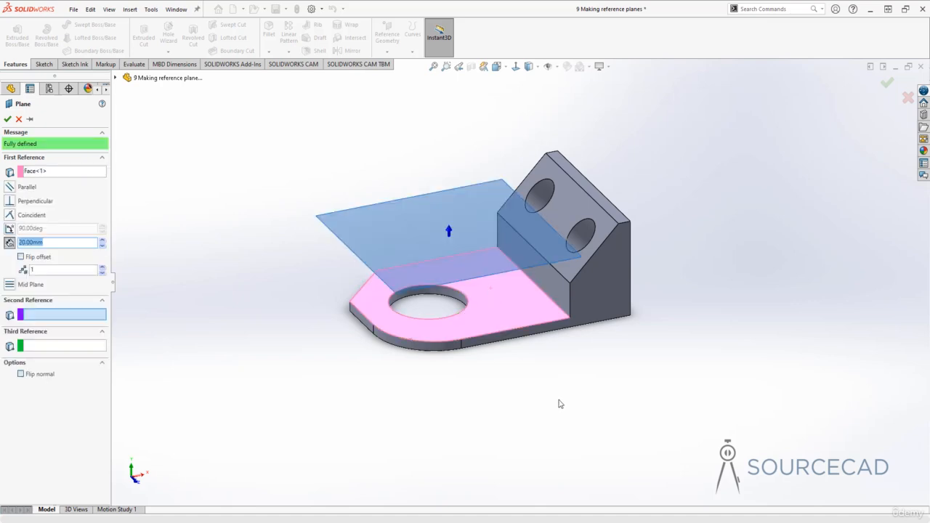
click(558, 311)
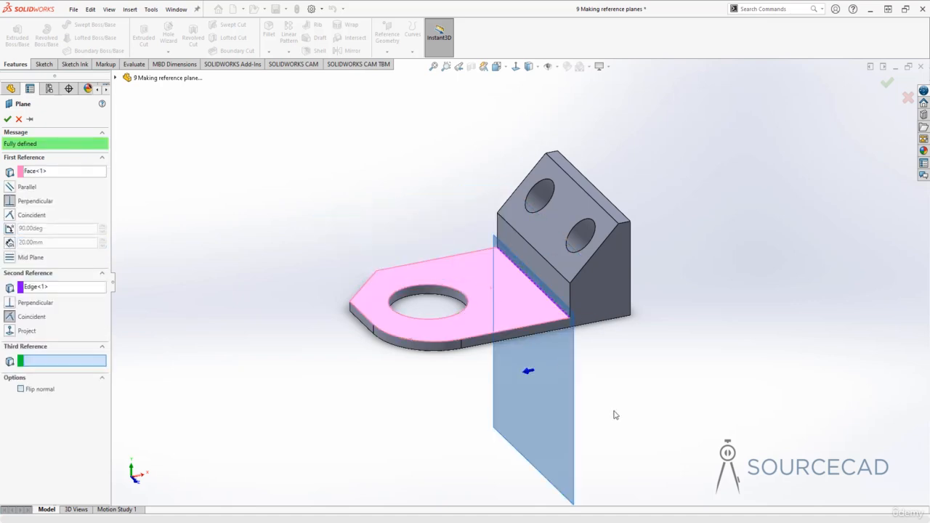
middle_drag(452, 266, 475, 375)
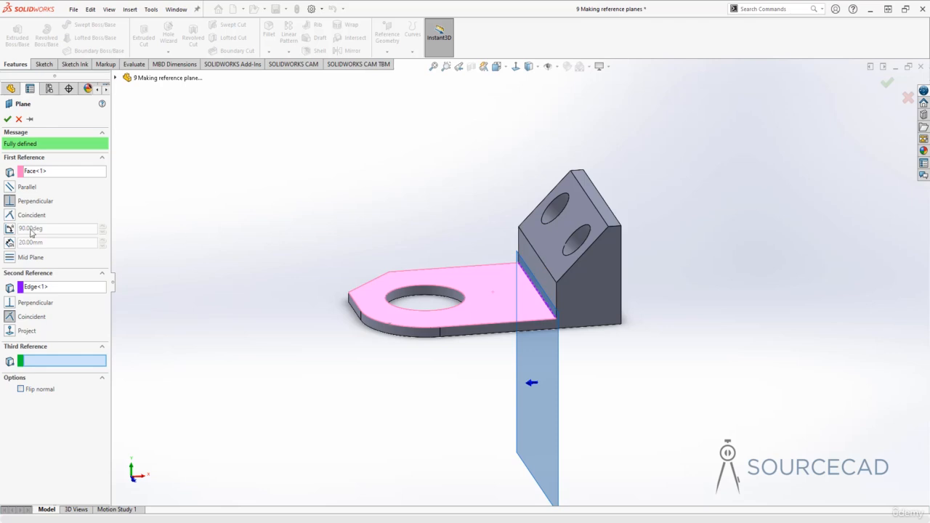
- Switch the plane's face constraint to an angle of 149 degrees and flip the offset direction
click(8, 229)
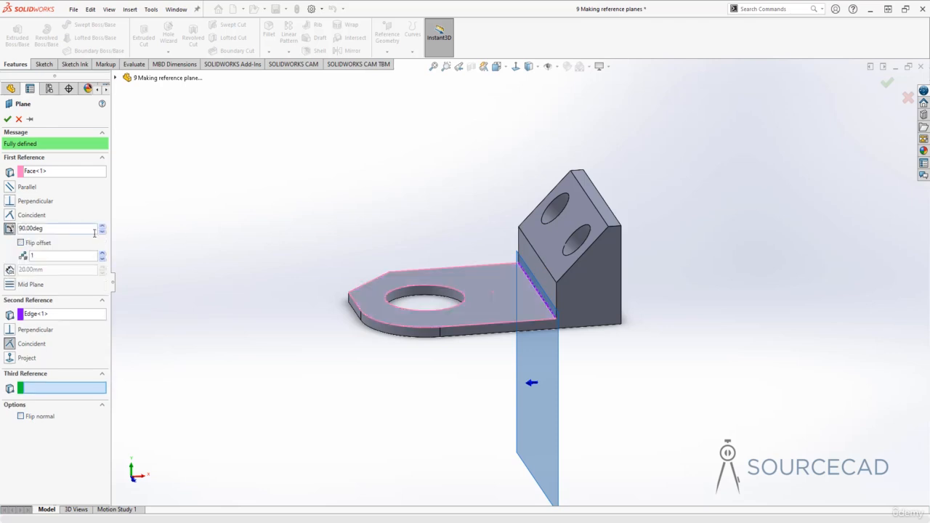
drag(103, 227, 103, 228)
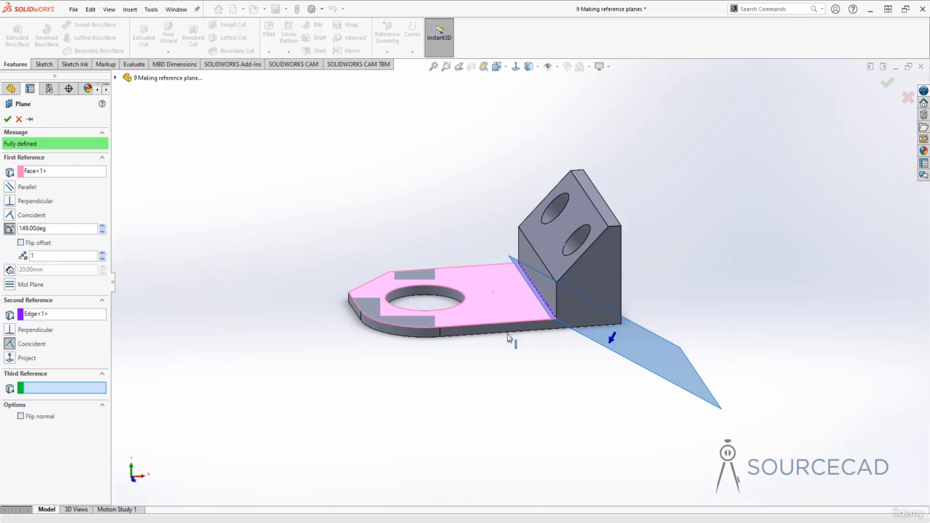
click(20, 243)
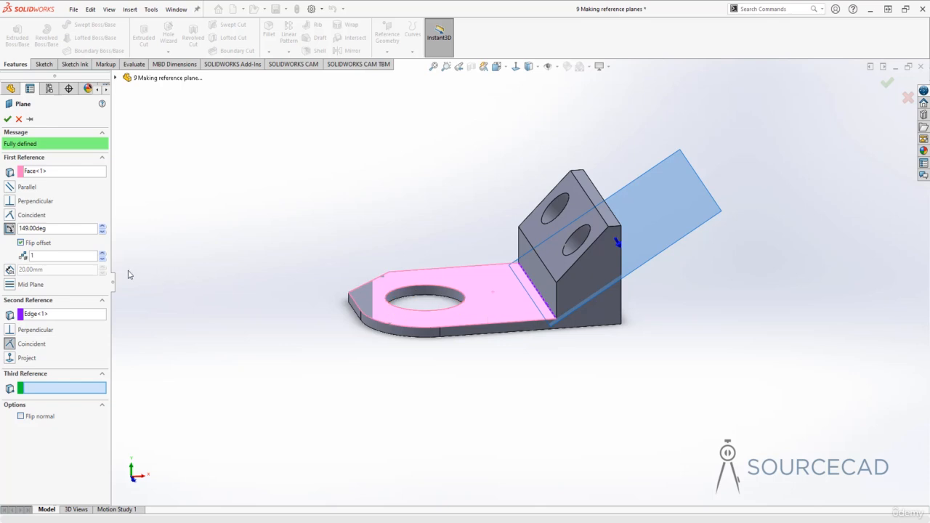
- Set the plane angle to 85 degrees with four instances and create the planes around the shared edge
click(104, 254)
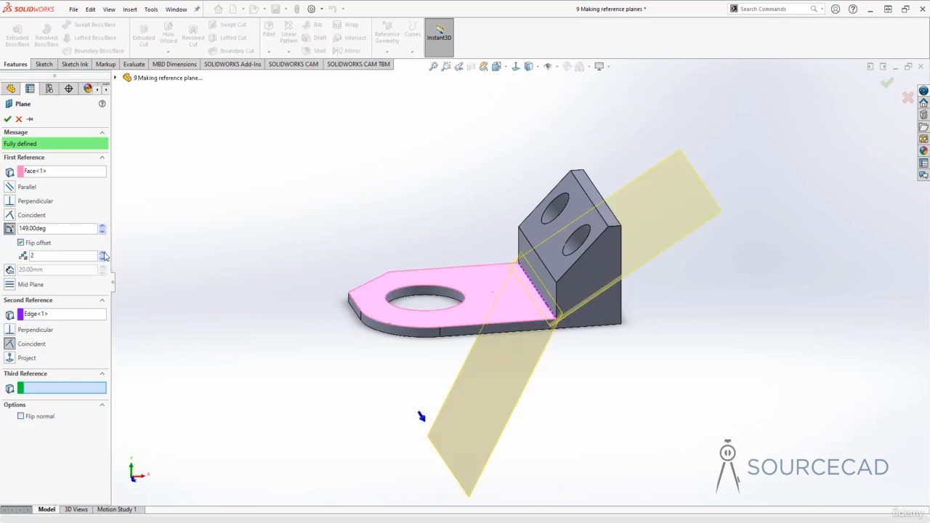
click(101, 232)
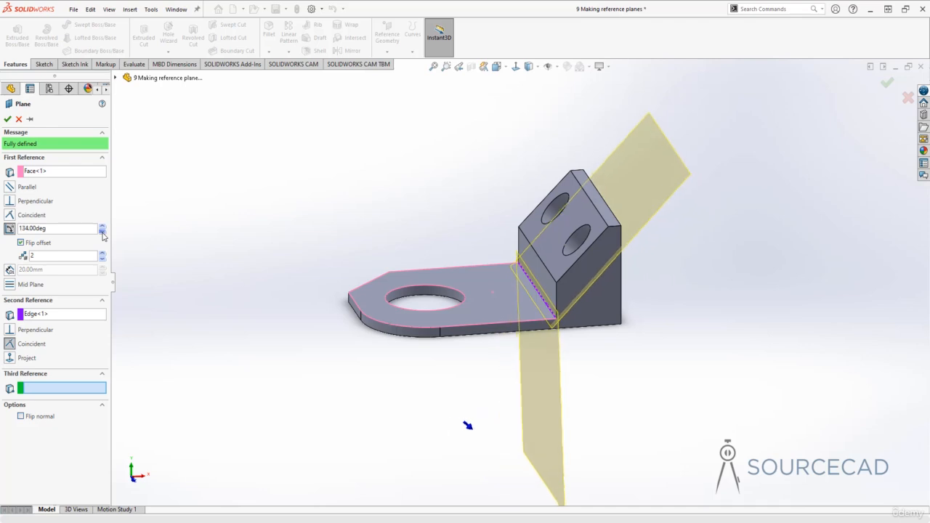
drag(102, 233, 103, 233)
click(103, 254)
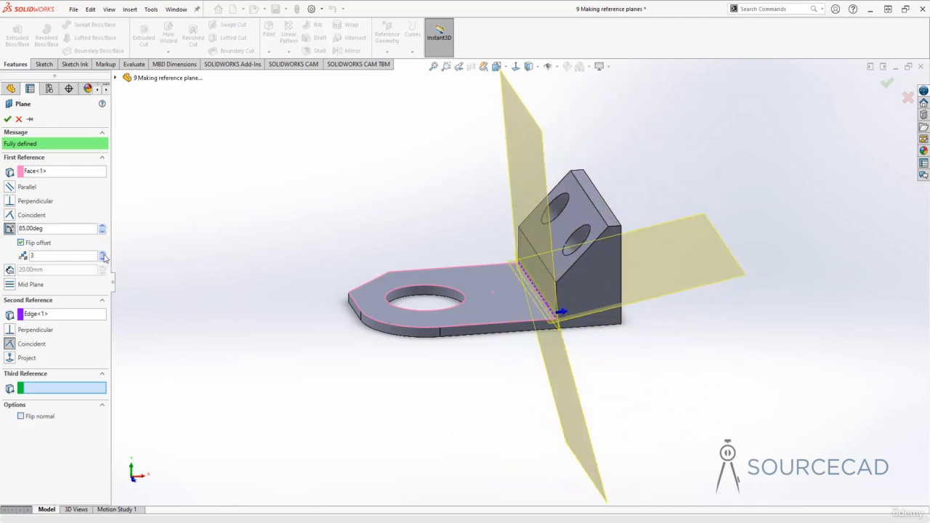
click(104, 254)
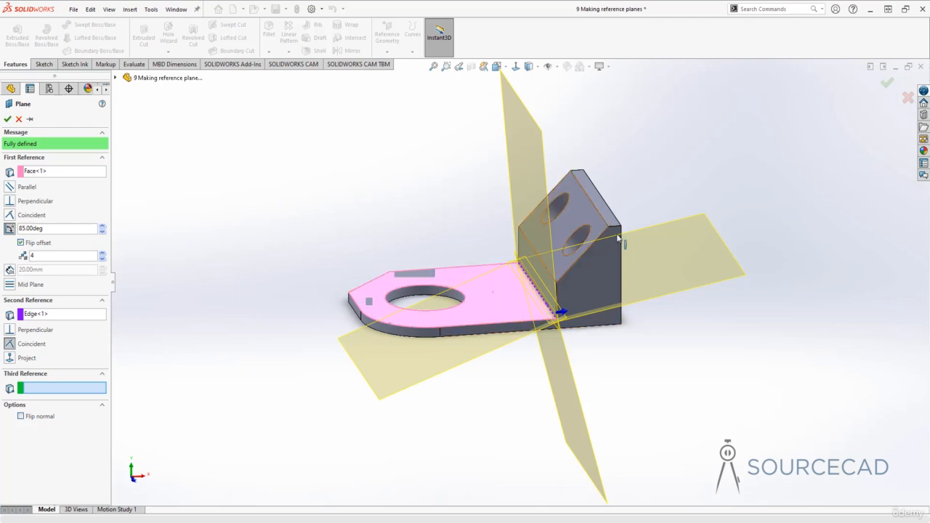
middle_drag(562, 338, 558, 220)
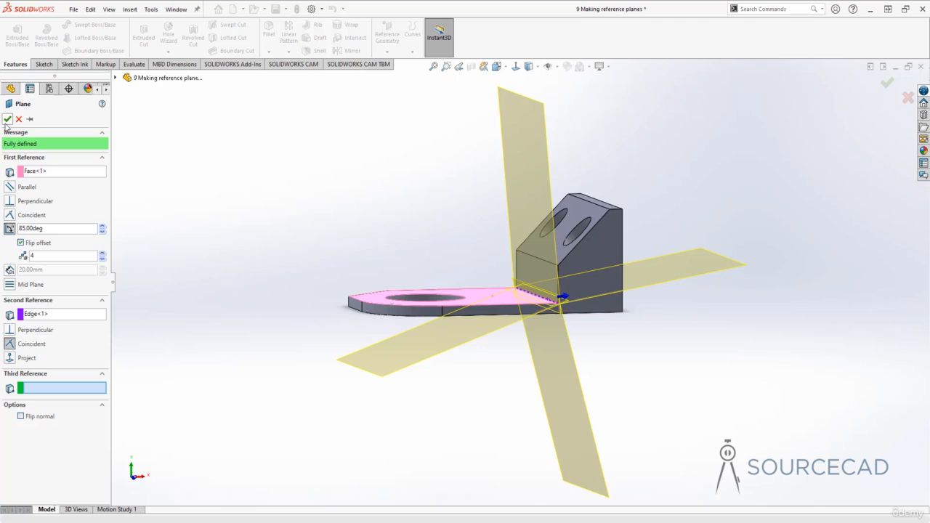
click(7, 118)
click(384, 215)
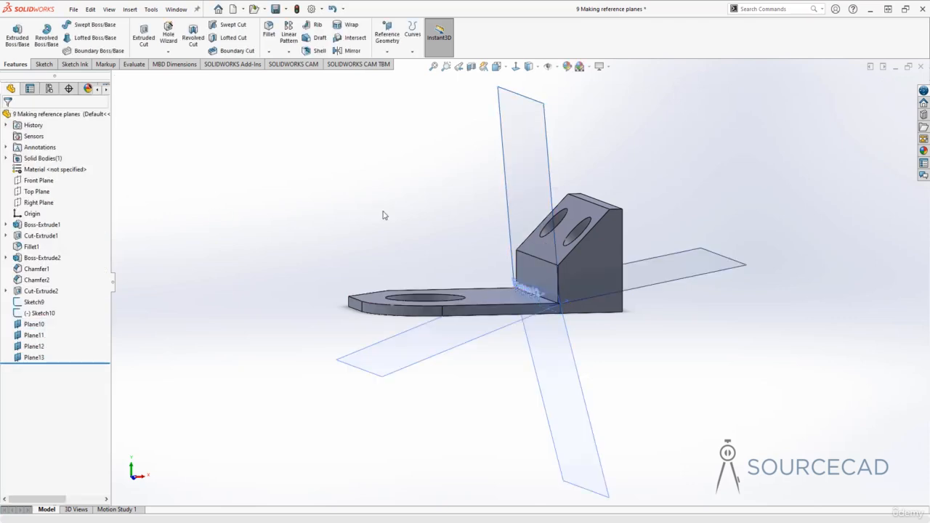
- Delete the four angled planes around the edge between the base plate and the upright block
click(35, 324)
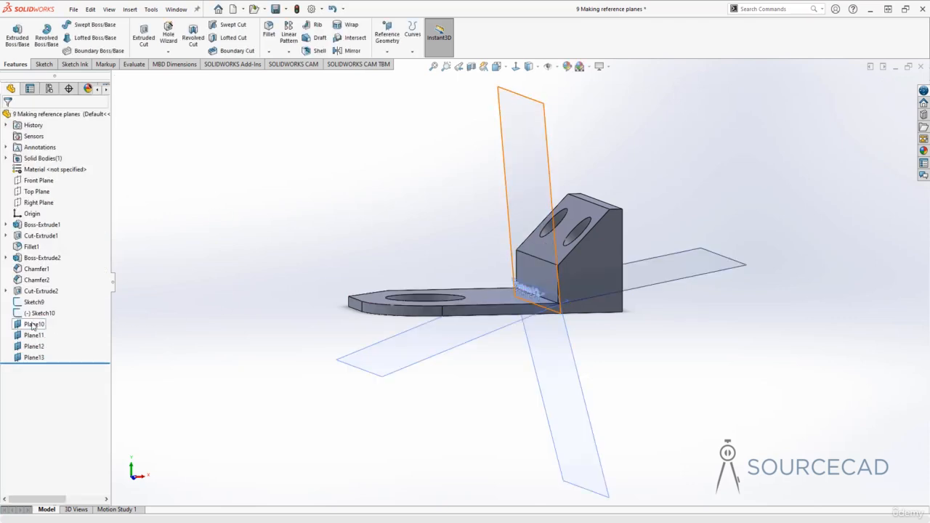
shift+click(35, 357)
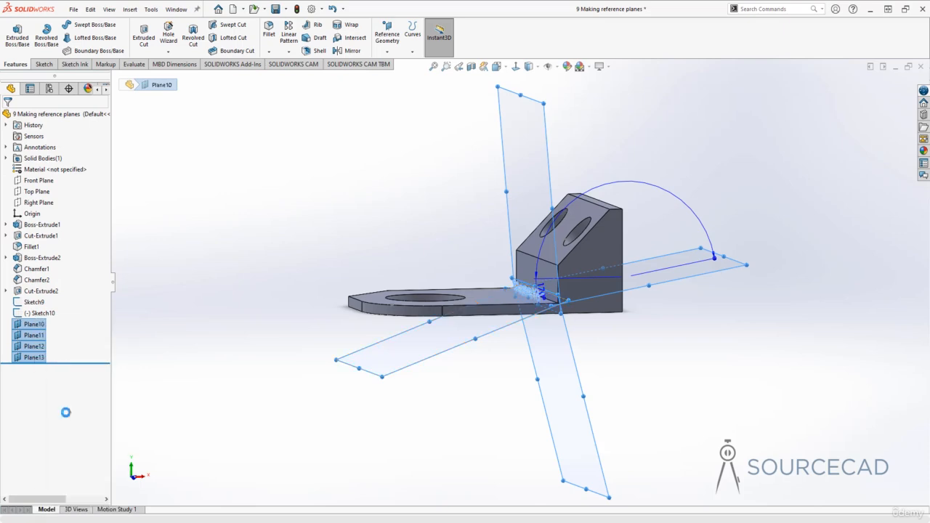
key(Delete)
click(525, 231)
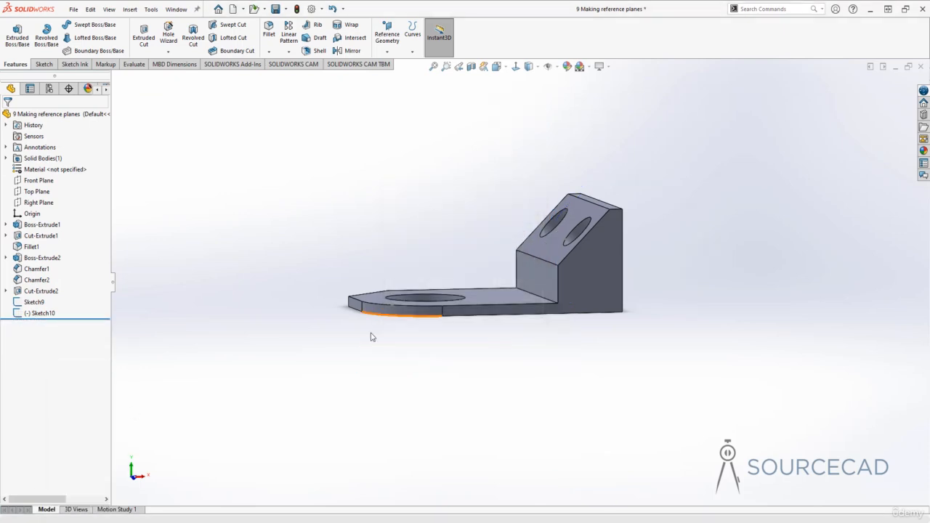
- Sketch a four-point wavy spline on the base plate's top face, from well outside the plate to just above the large hole, and exit the sketch
middle_drag(415, 252, 426, 301)
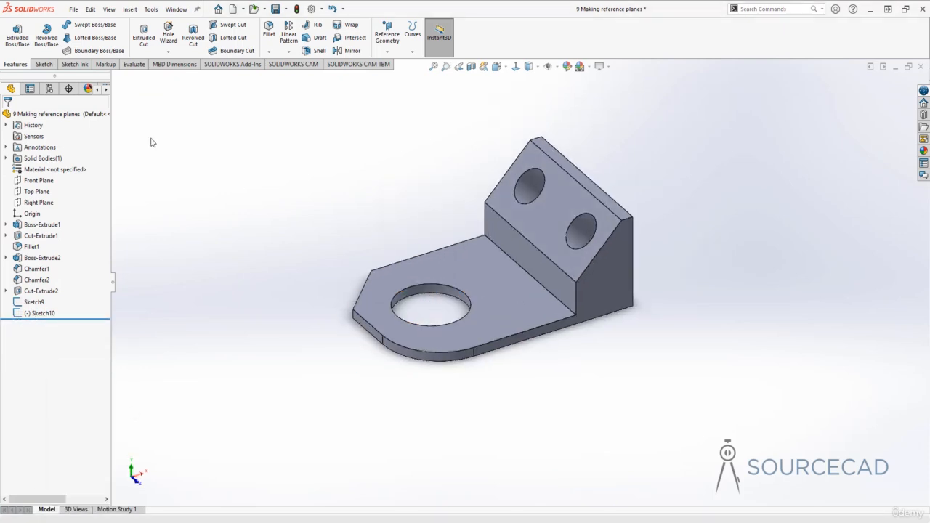
click(44, 64)
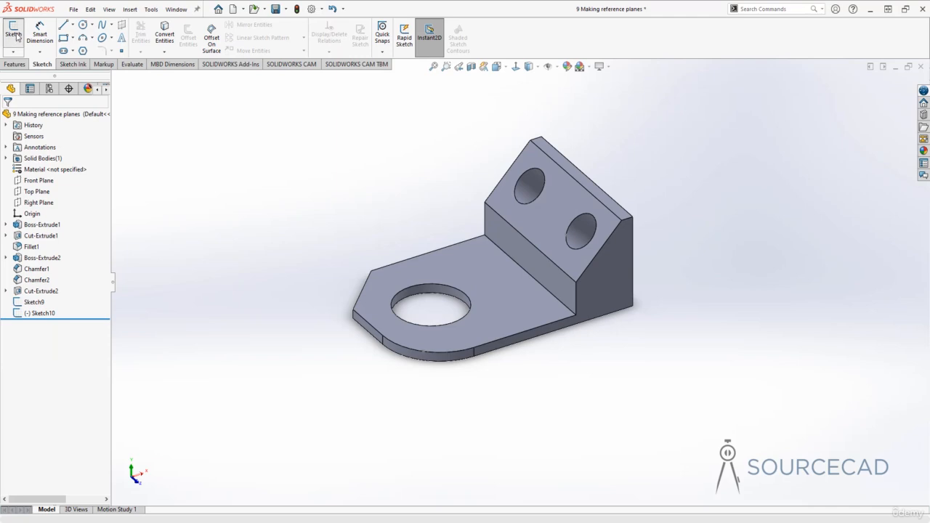
click(13, 33)
click(509, 297)
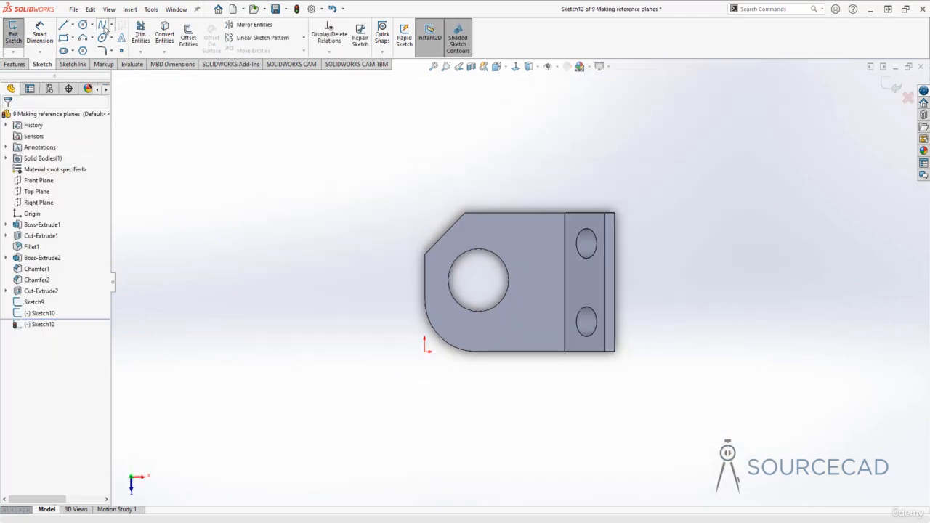
click(102, 24)
click(170, 289)
click(234, 230)
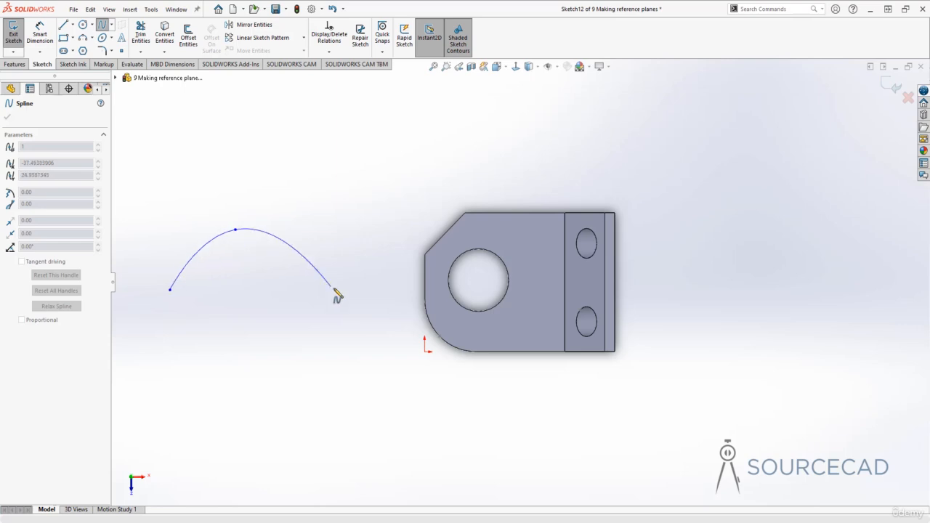
click(334, 288)
click(489, 242)
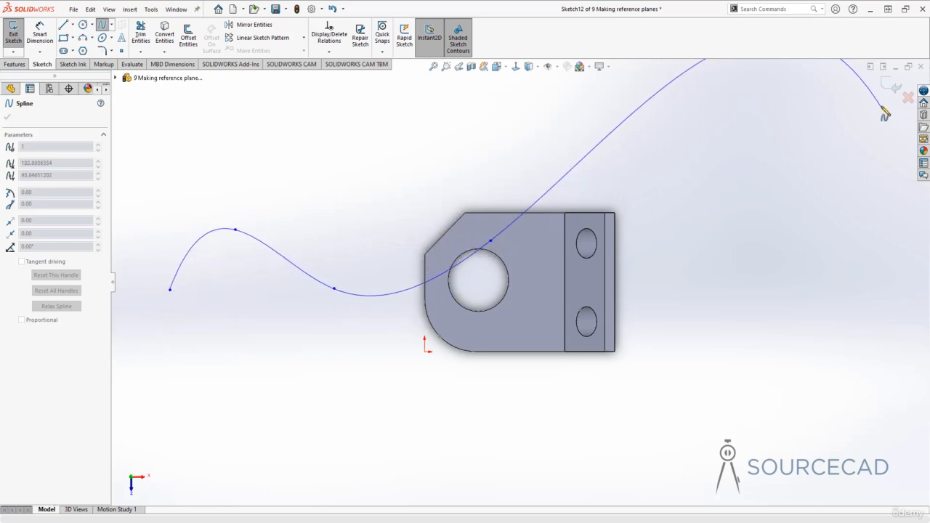
click(890, 85)
mouse_move(434, 342)
middle_down()
mouse_move(452, 288)
mouse_move(434, 195)
middle_up()
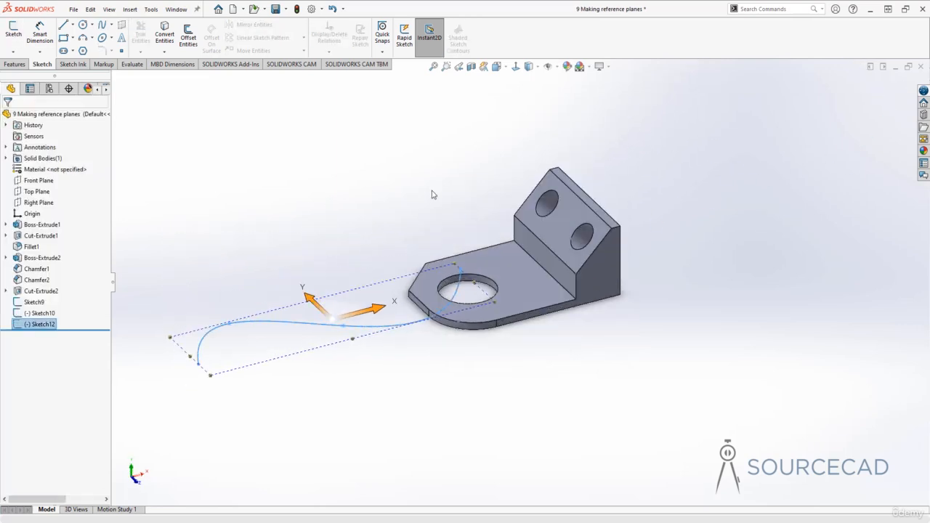
click(434, 195)
- Define a new reference plane perpendicular to the spline and coincident with its outer endpoint
mouse_move(453, 282)
middle_down()
mouse_move(471, 261)
mouse_move(461, 273)
middle_up()
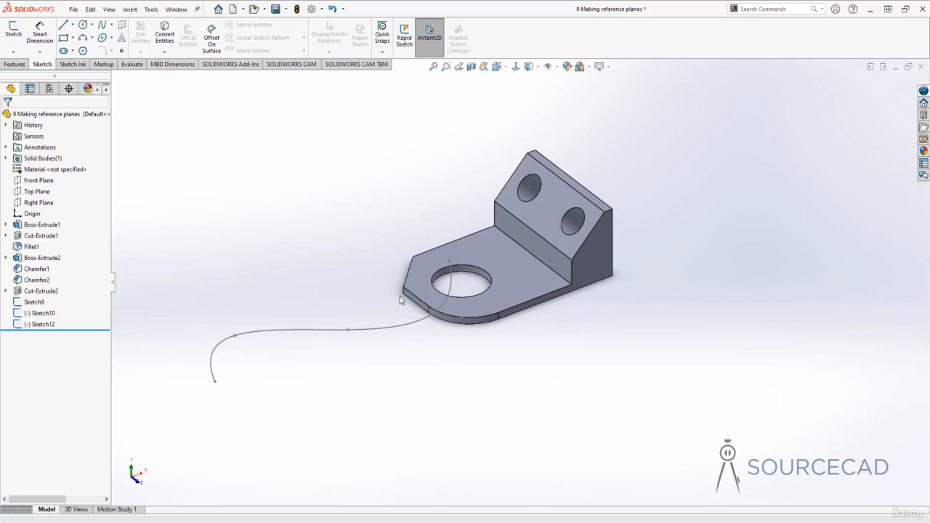
ctrl+middle_drag(399, 294, 502, 272)
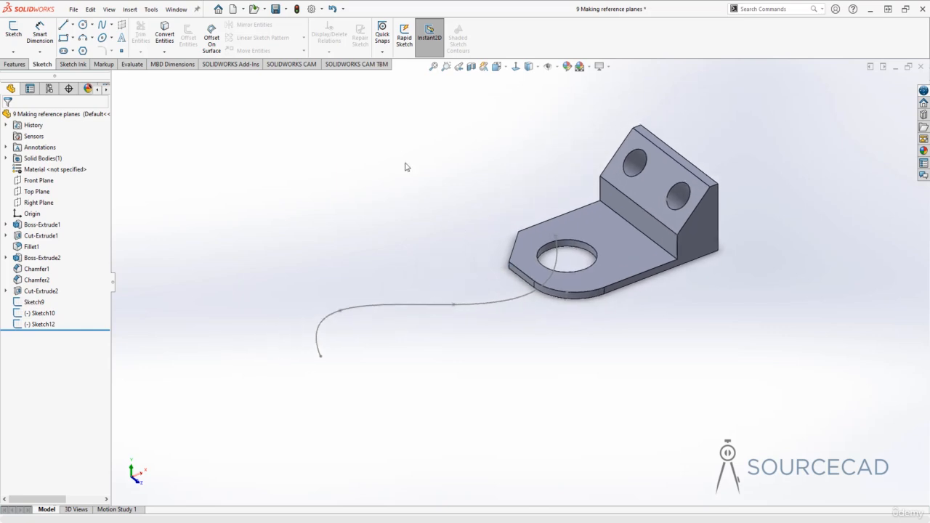
click(15, 64)
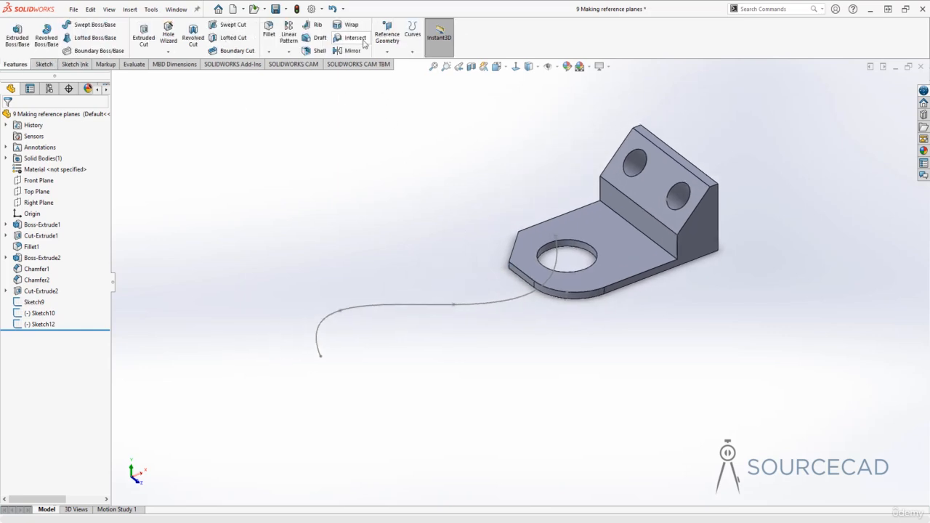
click(389, 51)
click(395, 63)
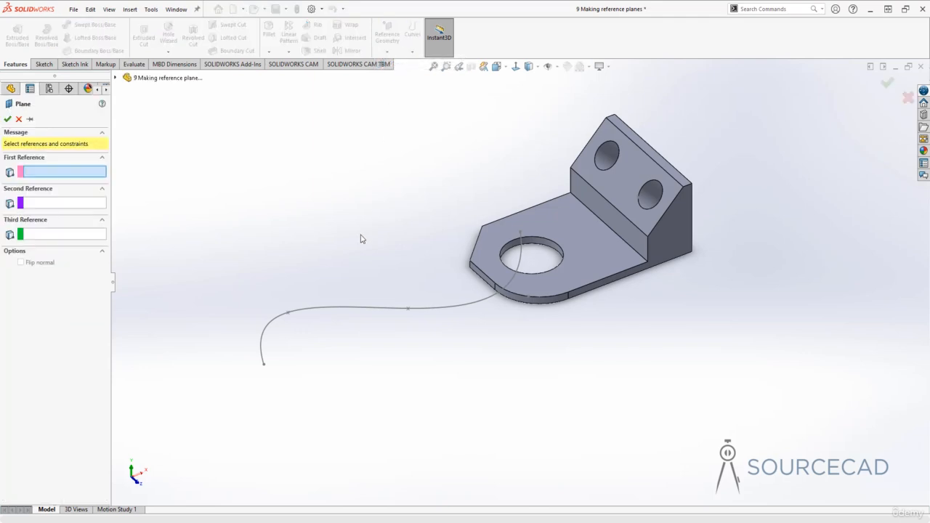
click(343, 310)
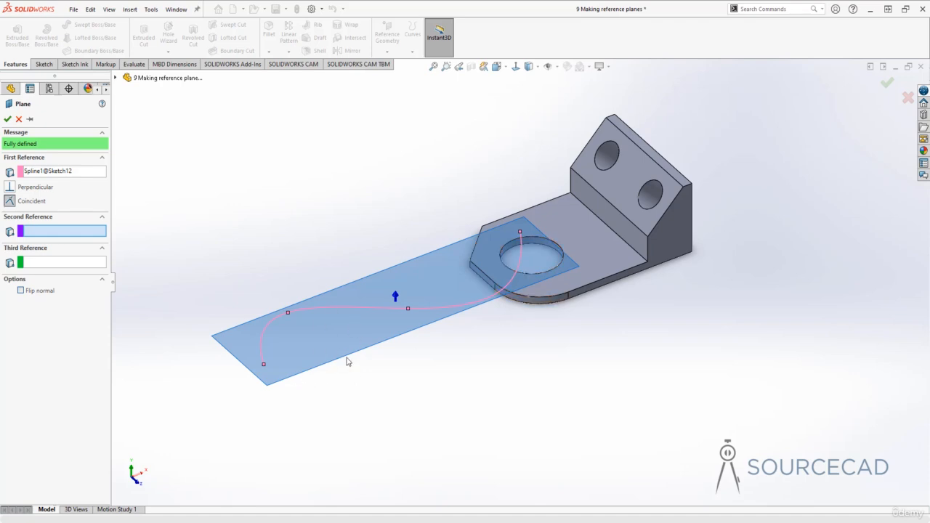
click(263, 364)
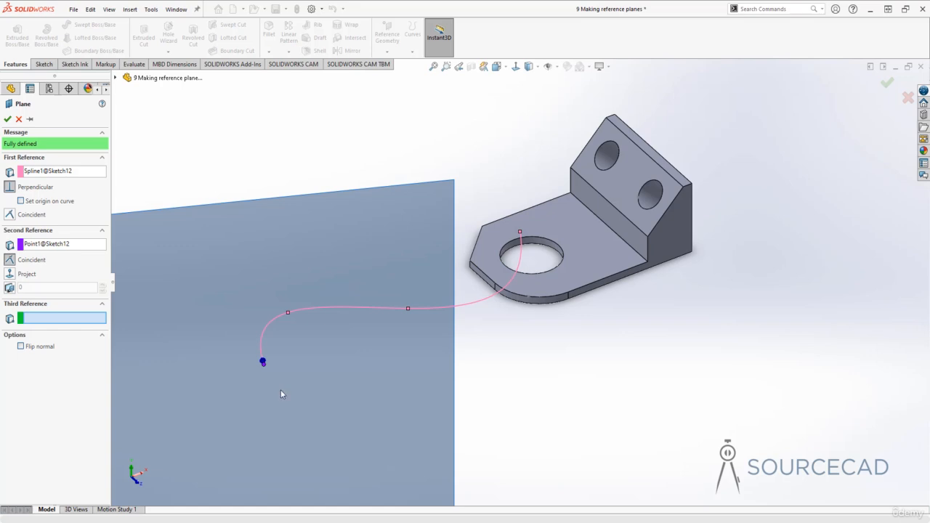
middle_drag(282, 393, 390, 386)
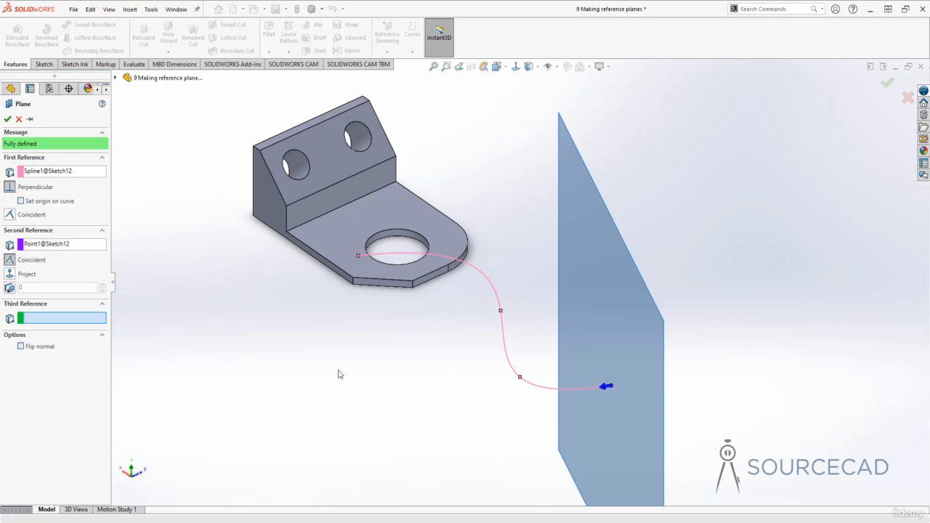
- Replace the plane's second reference with the spline point next to the outer endpoint
click(43, 246)
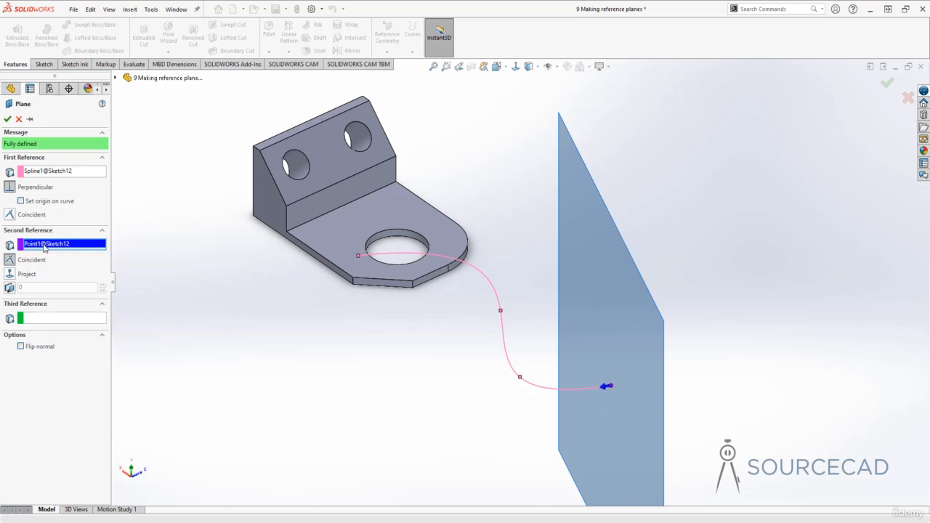
click(520, 377)
middle_drag(481, 401, 544, 400)
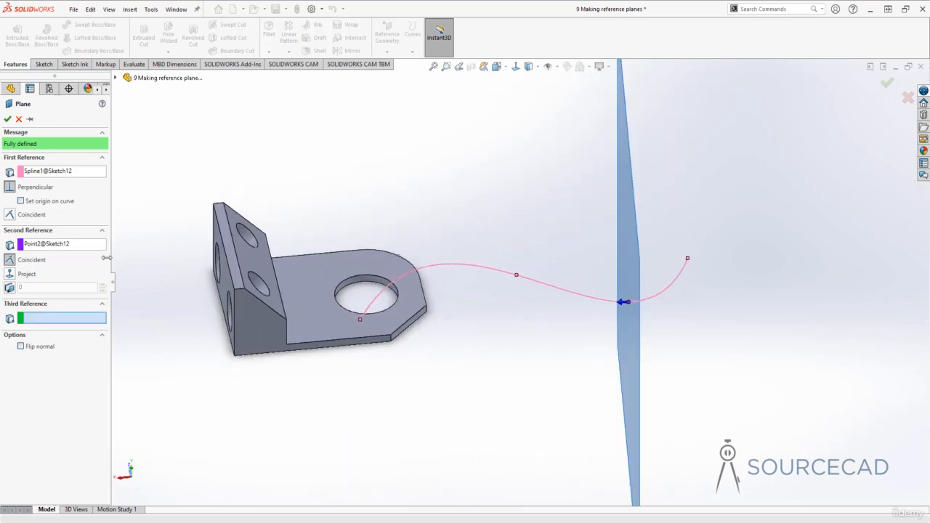
- Replace the plane's second reference with the third spline point from the outer end and create the perpendicular plane
click(85, 249)
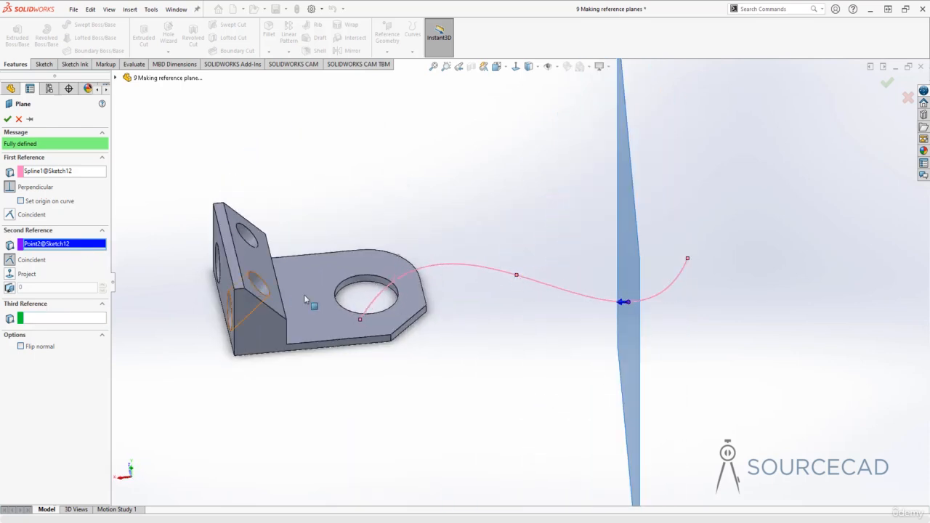
click(516, 276)
middle_drag(587, 344, 351, 289)
click(7, 119)
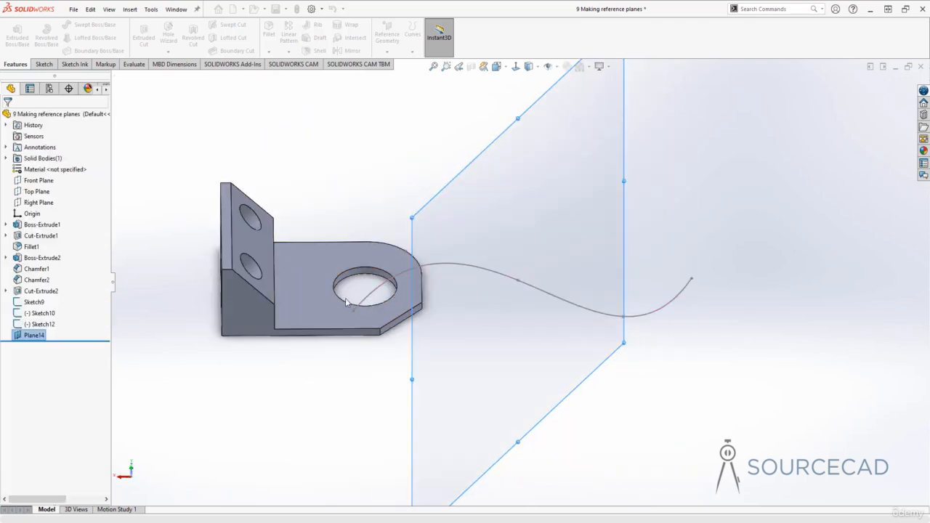
click(708, 212)
middle_drag(525, 284, 477, 241)
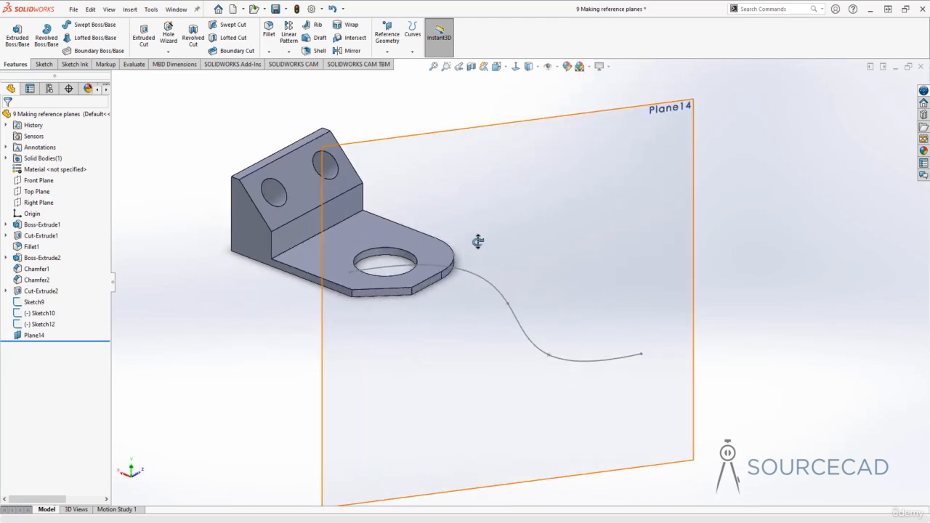